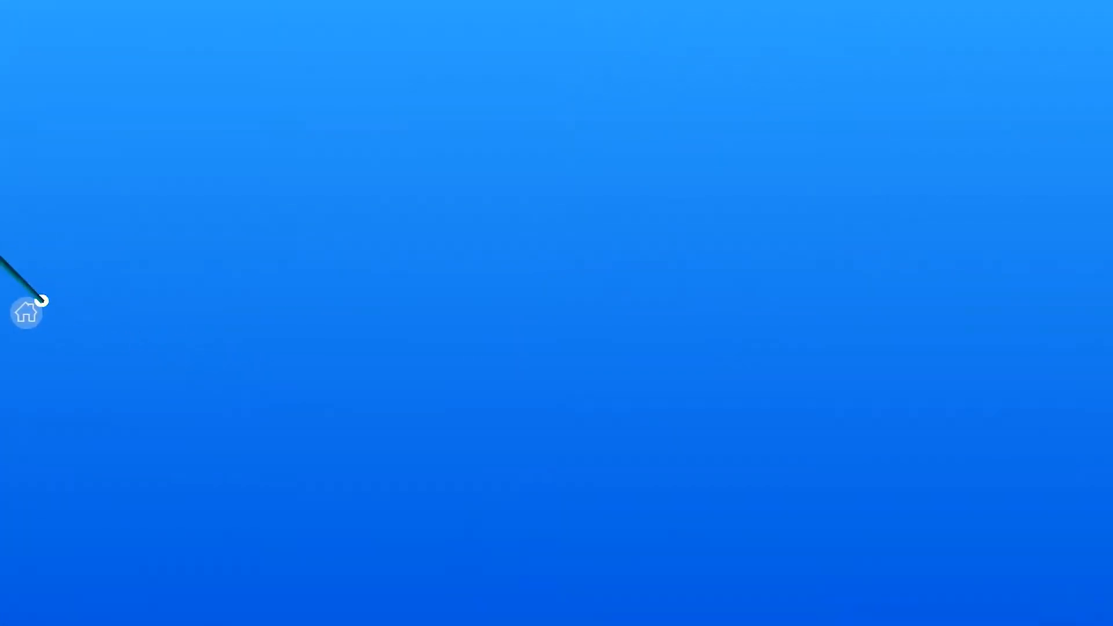
# Open the Tour Builder in the sandbox
pyautogui.click(25, 313)
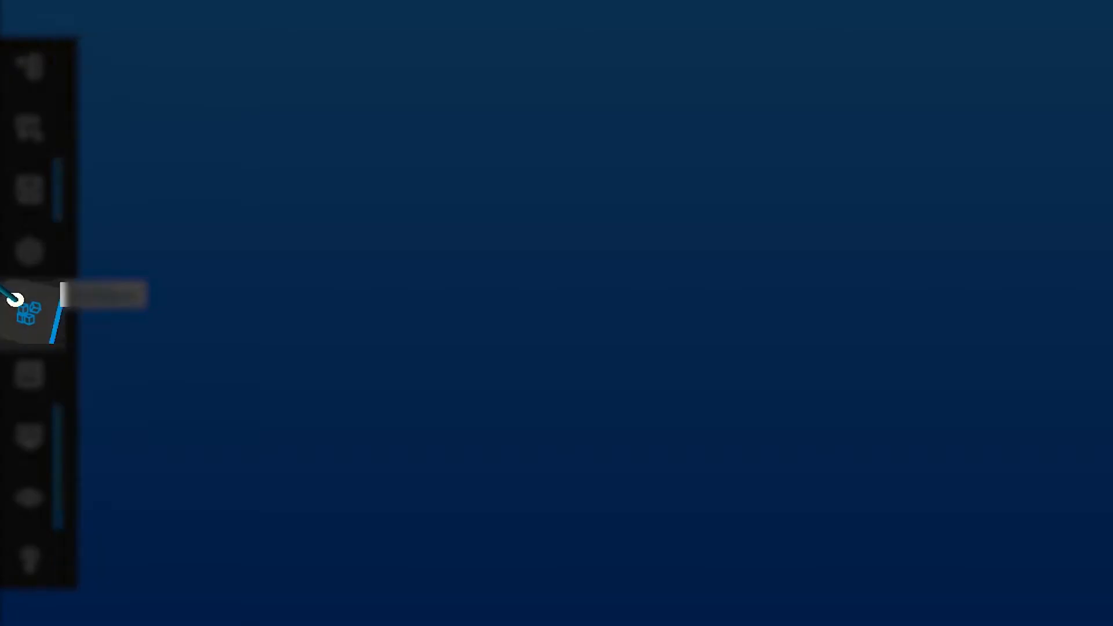
pyautogui.click(21, 300)
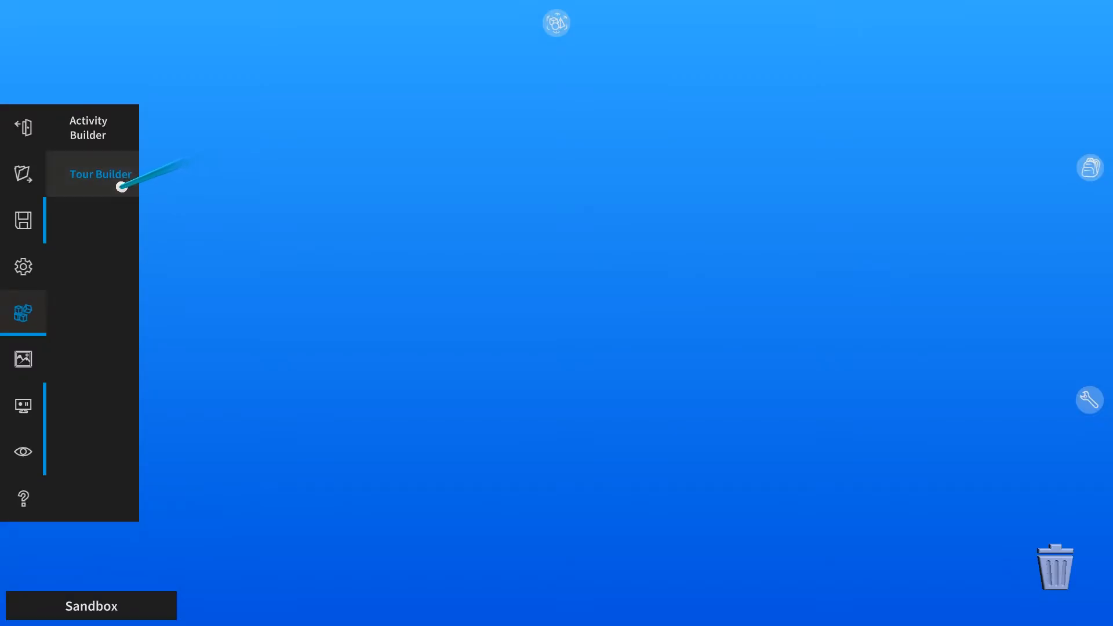
pyautogui.click(102, 175)
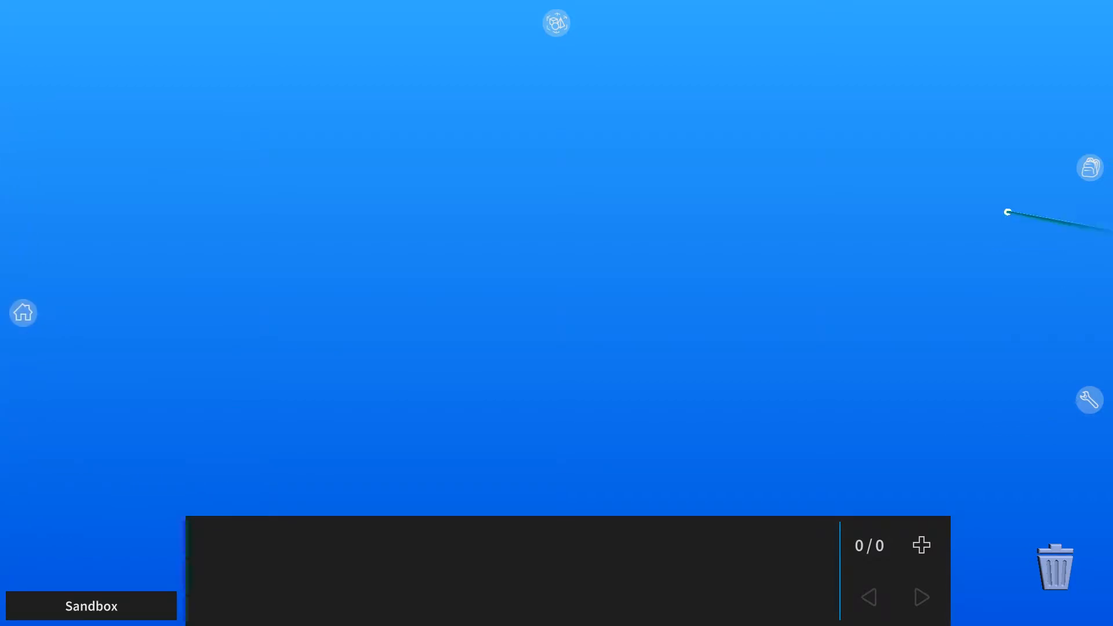
# Search the model library for "timeline" and insert the Timeline model into the sandbox
pyautogui.click(1090, 168)
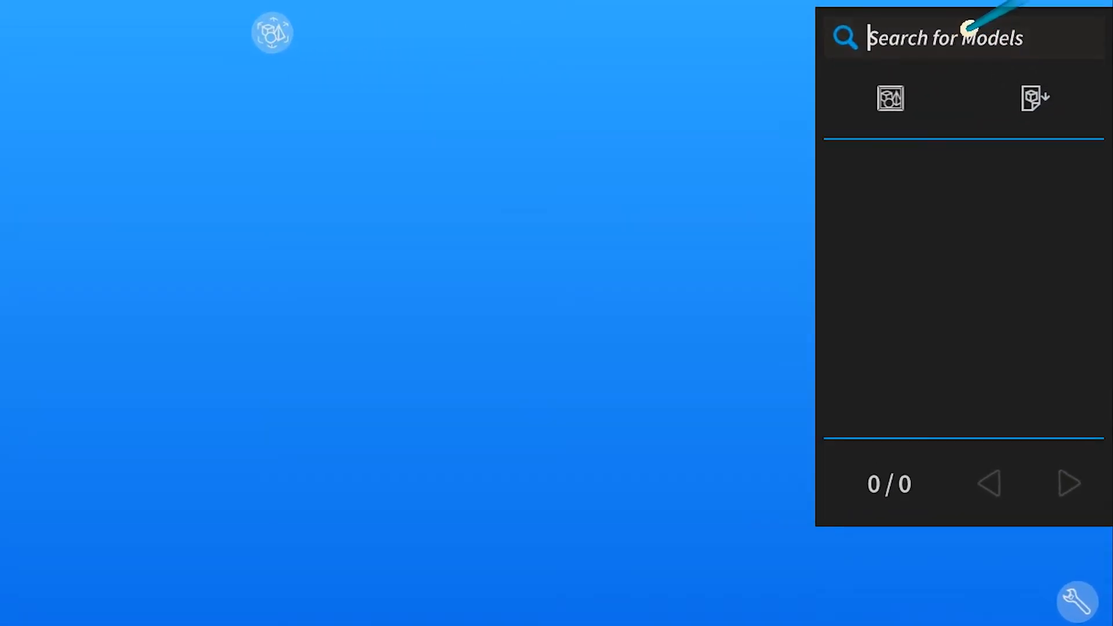
pyautogui.write('timeline')
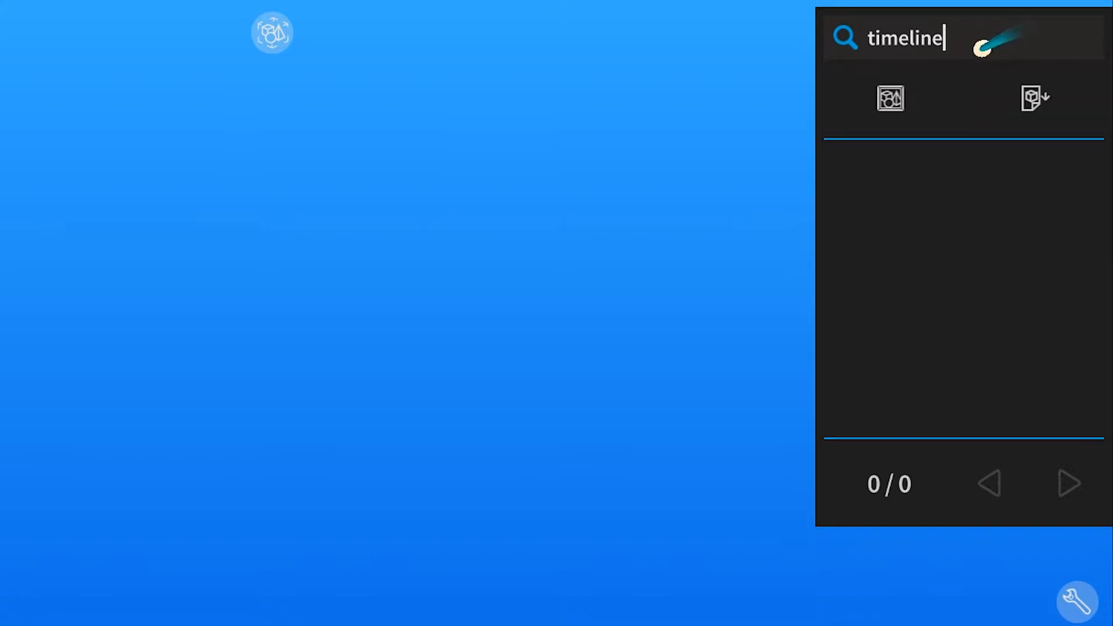
pyautogui.press('Return')
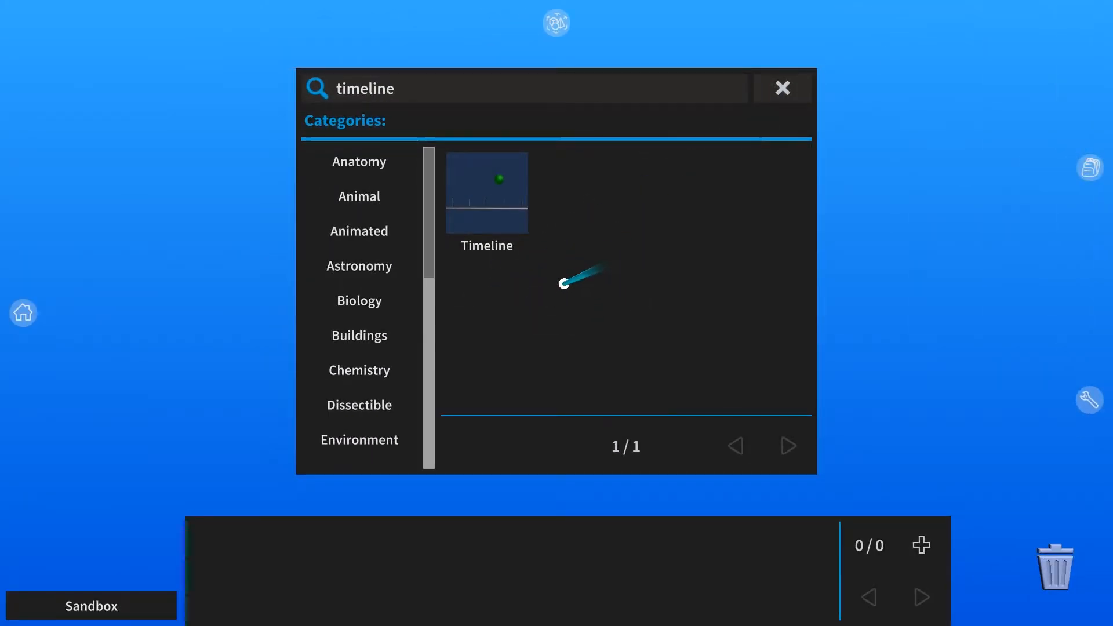
pyautogui.moveTo(538, 197); pyautogui.dragTo(220, 347)
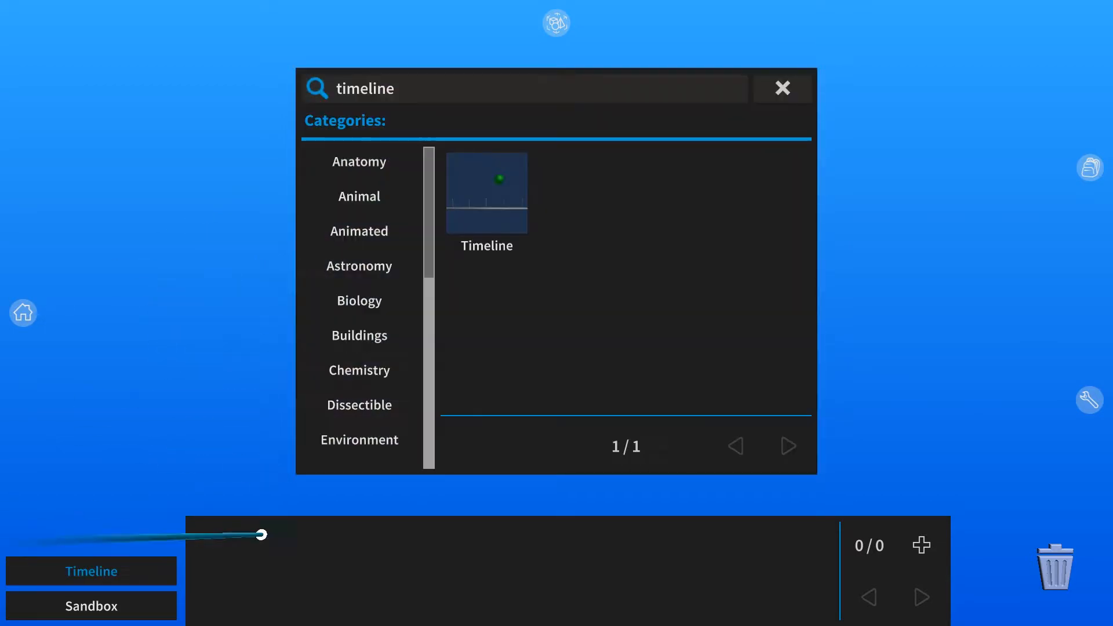
pyautogui.click(783, 89)
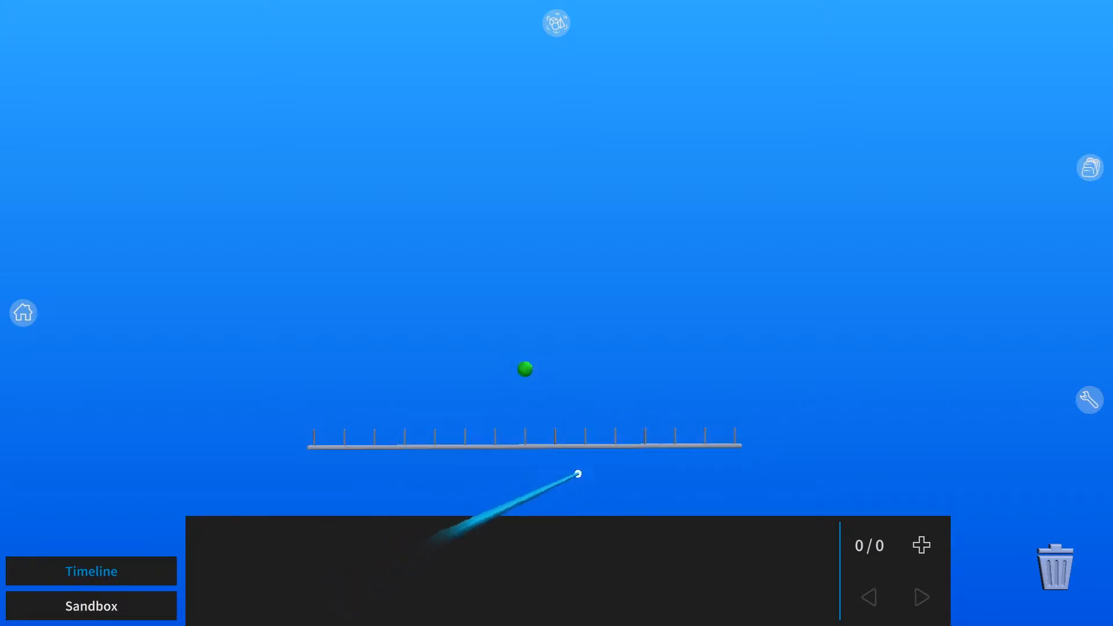
# Enlarge the timeline to span most of the workspace width and add it as the tour's first scene
pyautogui.press('r')
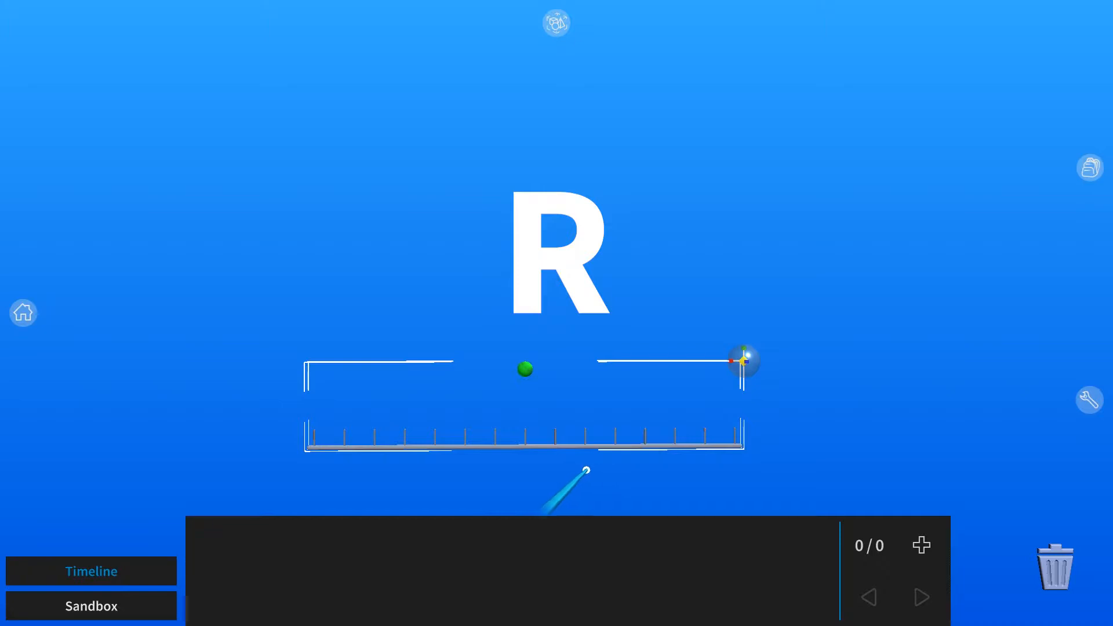
pyautogui.moveTo(761, 357); pyautogui.dragTo(961, 217)
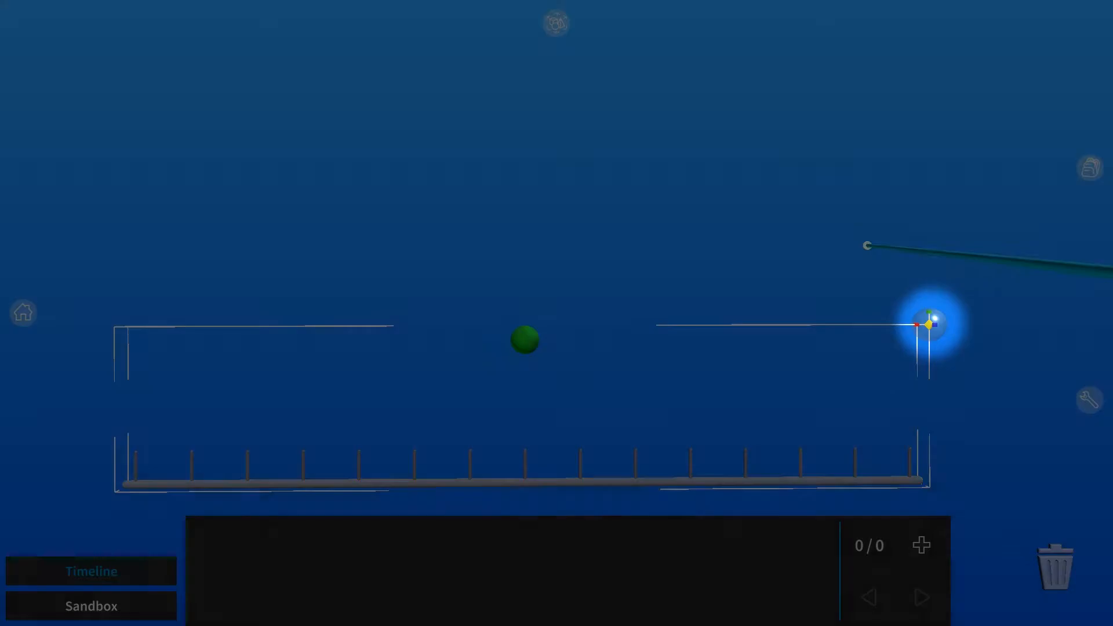
pyautogui.click(867, 245)
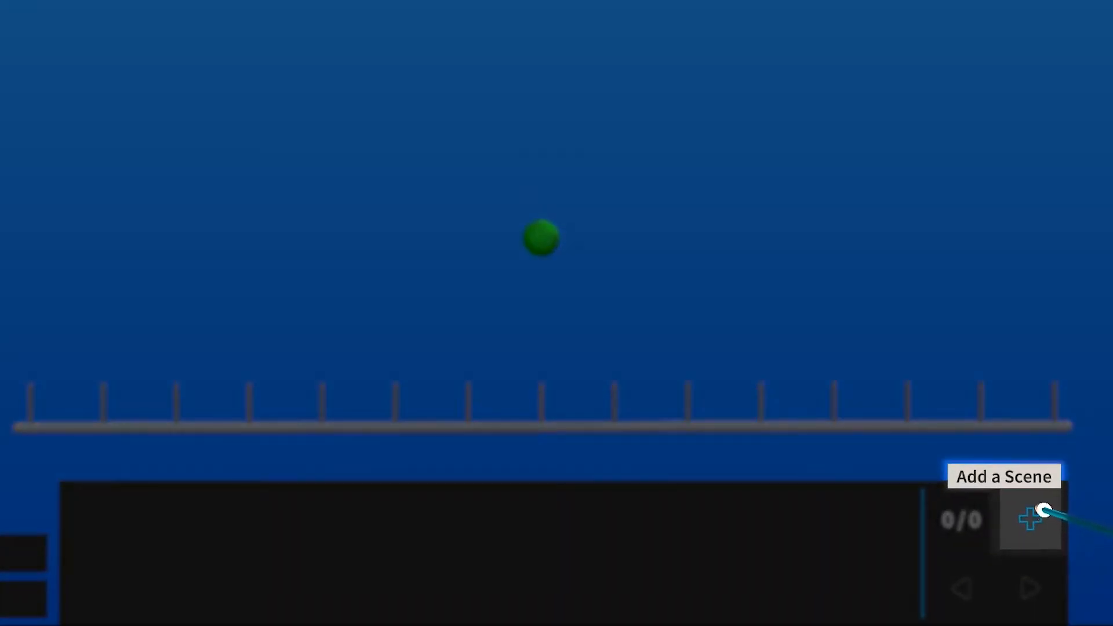
pyautogui.click(1006, 525)
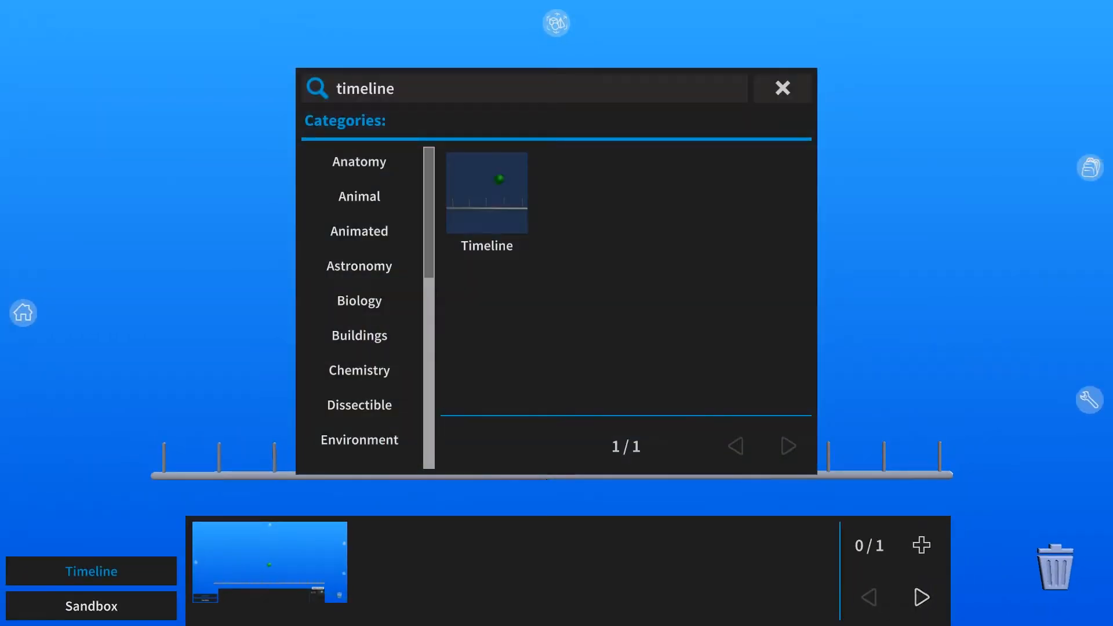
# Insert the :D Emoji model above the left end of the timeline and add a second scene
pyautogui.moveTo(597, 85); pyautogui.dragTo(298, 96)
pyautogui.press('BackSpace')
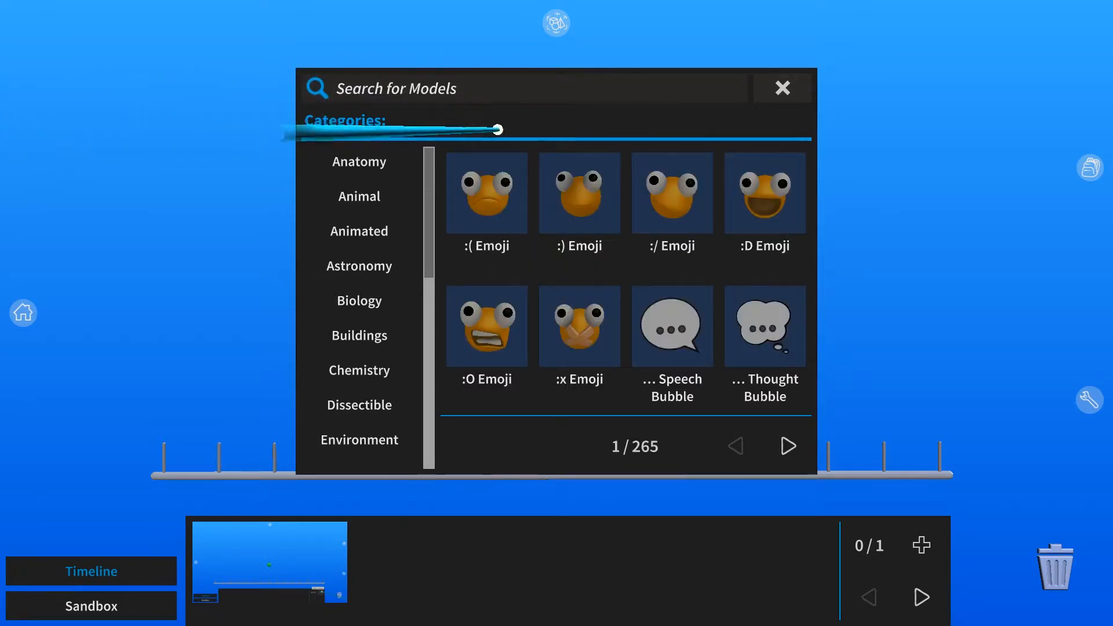
pyautogui.moveTo(754, 203); pyautogui.dragTo(249, 268)
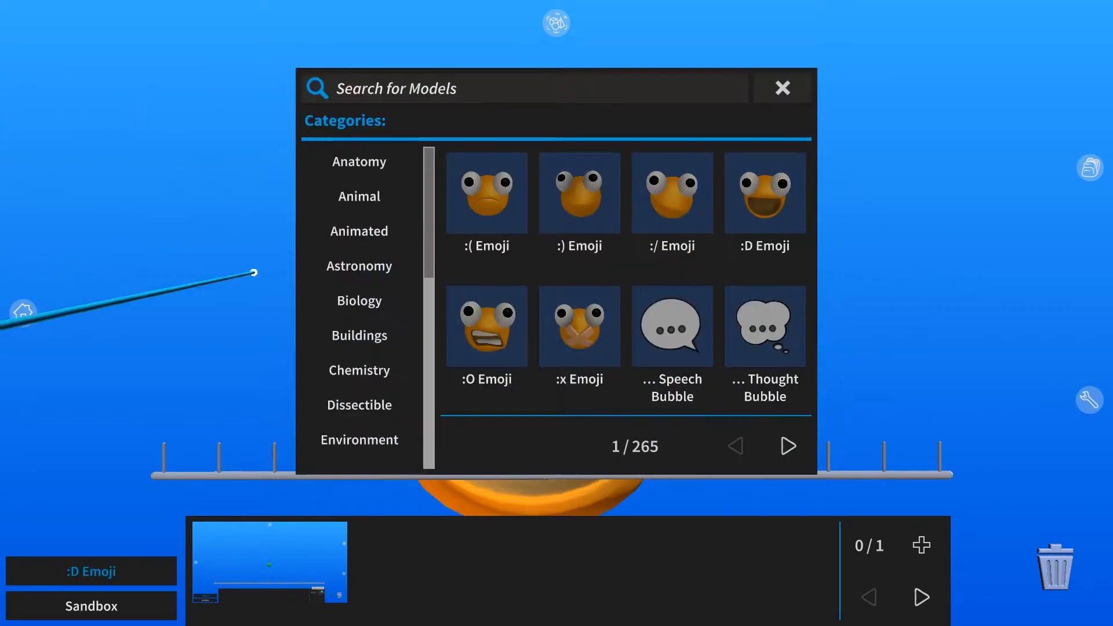
pyautogui.click(784, 88)
pyautogui.moveTo(703, 206); pyautogui.dragTo(179, 363)
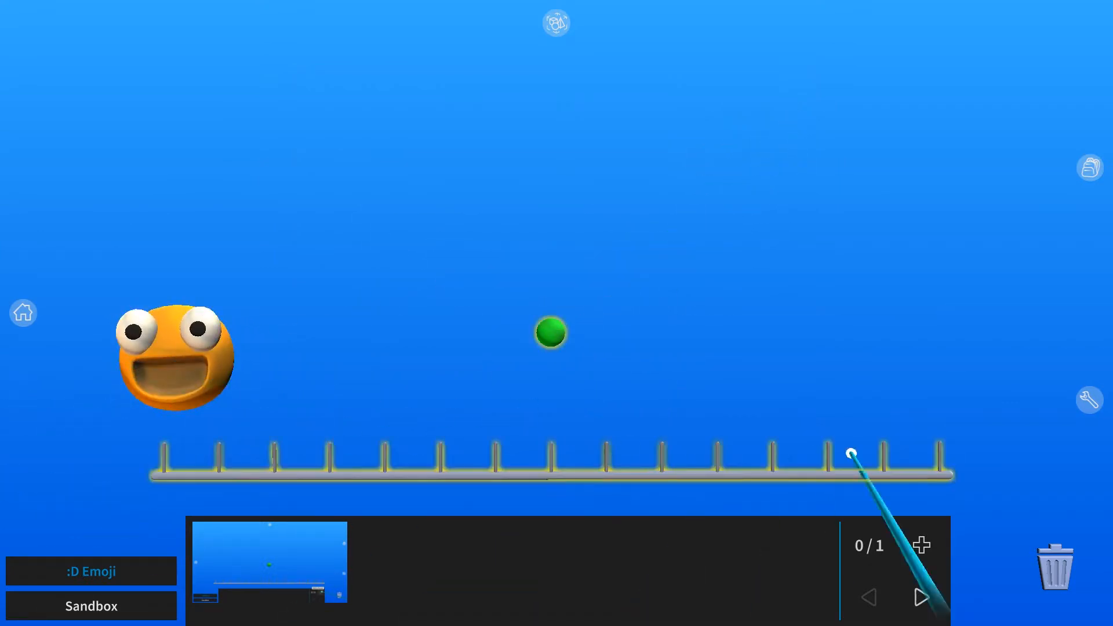
pyautogui.click(922, 546)
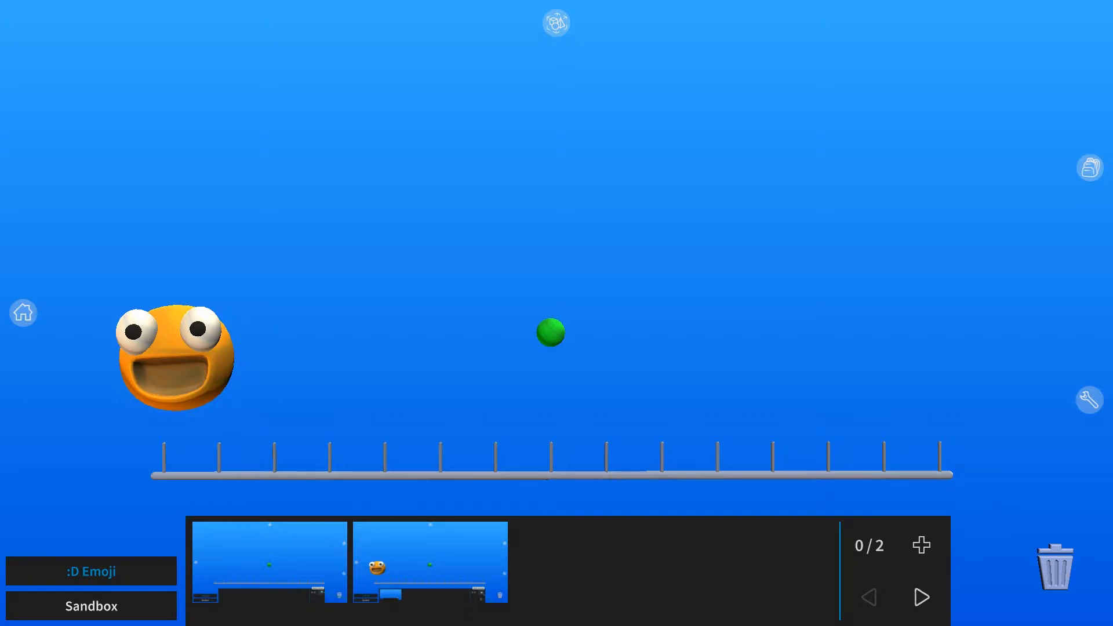
# Add notes reading 2019 above the emoji and 2024 above the middle of the timeline
pyautogui.rightClick(864, 340)
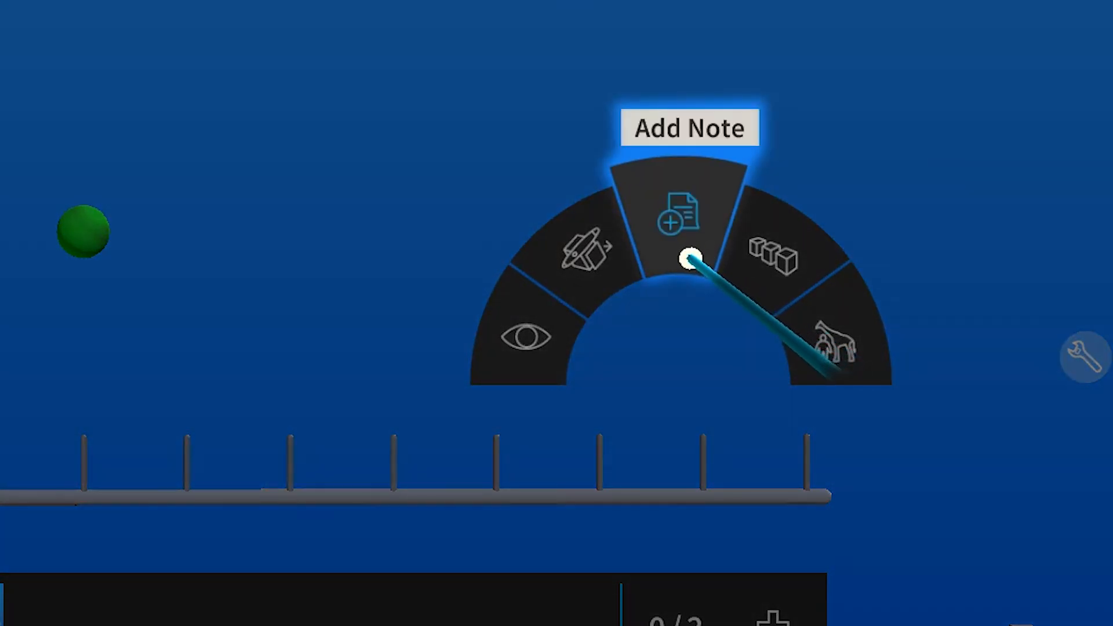
pyautogui.click(690, 258)
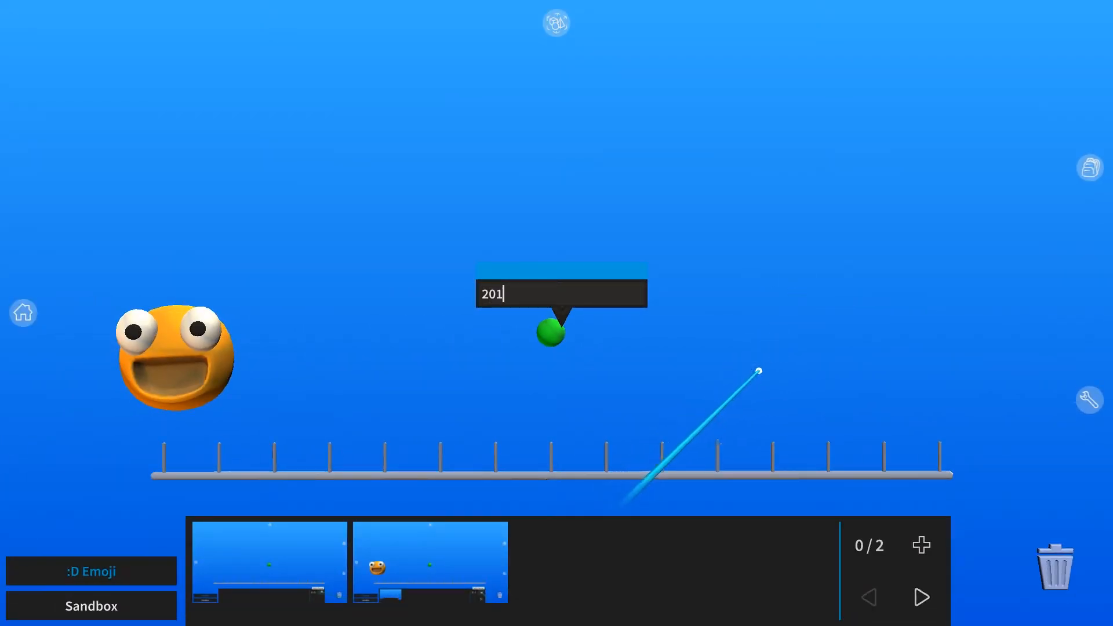
pyautogui.moveTo(593, 269); pyautogui.dragTo(228, 142)
pyautogui.rightClick(664, 237)
pyautogui.click(664, 208)
pyautogui.write('2024')
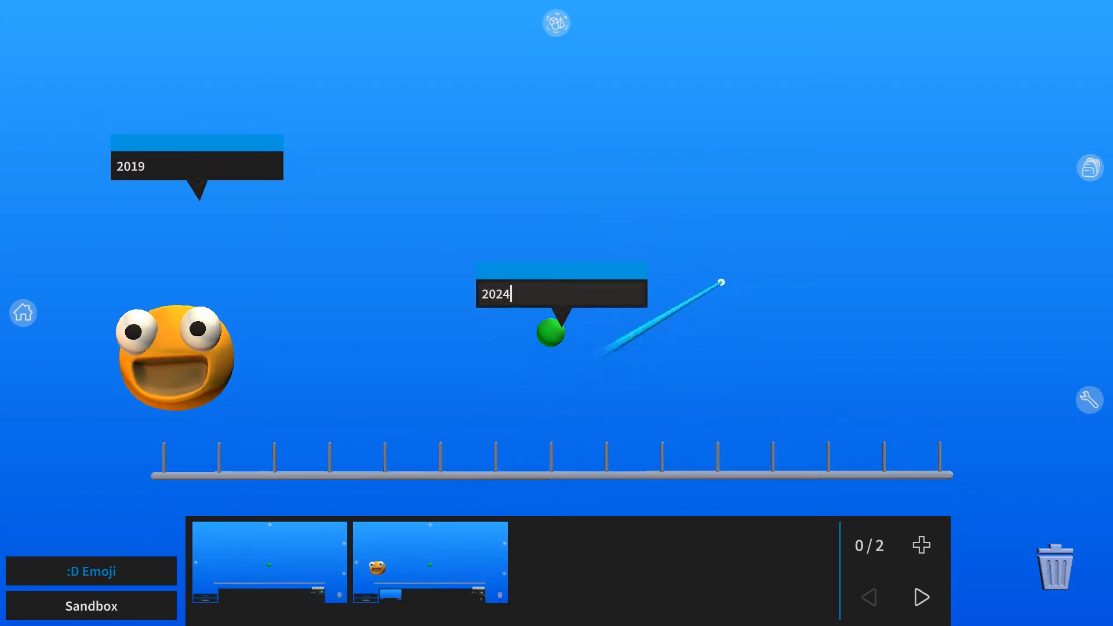
pyautogui.moveTo(606, 273); pyautogui.dragTo(620, 154)
# Add a note reading 2029 above the right end of the timeline and capture a third scene
pyautogui.rightClick(767, 344)
pyautogui.click(770, 314)
pyautogui.write('2029')
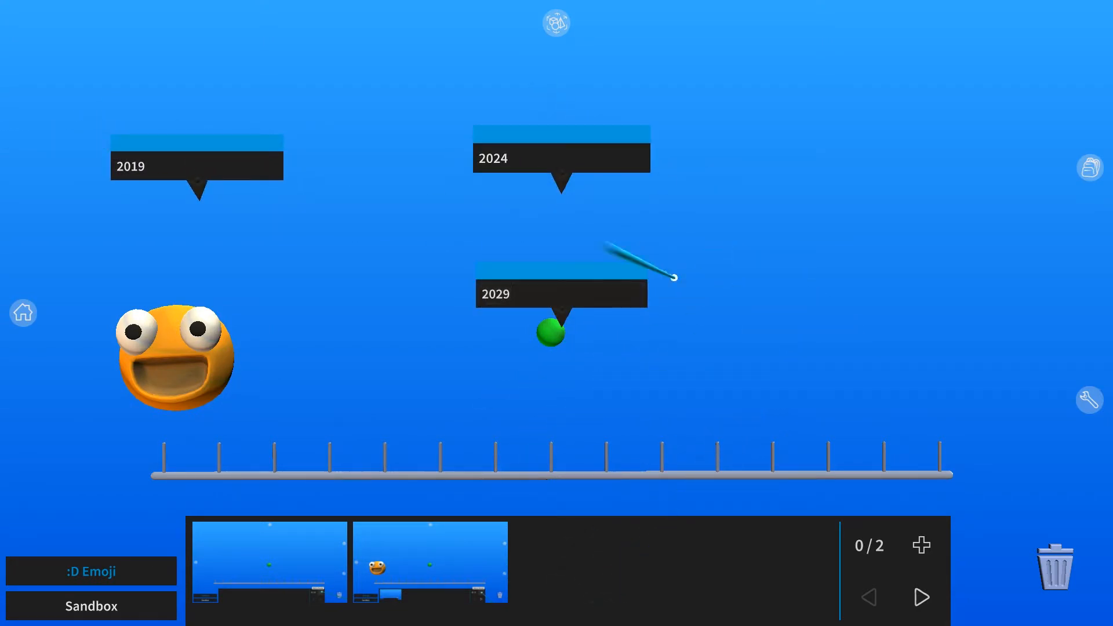
pyautogui.moveTo(609, 244); pyautogui.dragTo(955, 296)
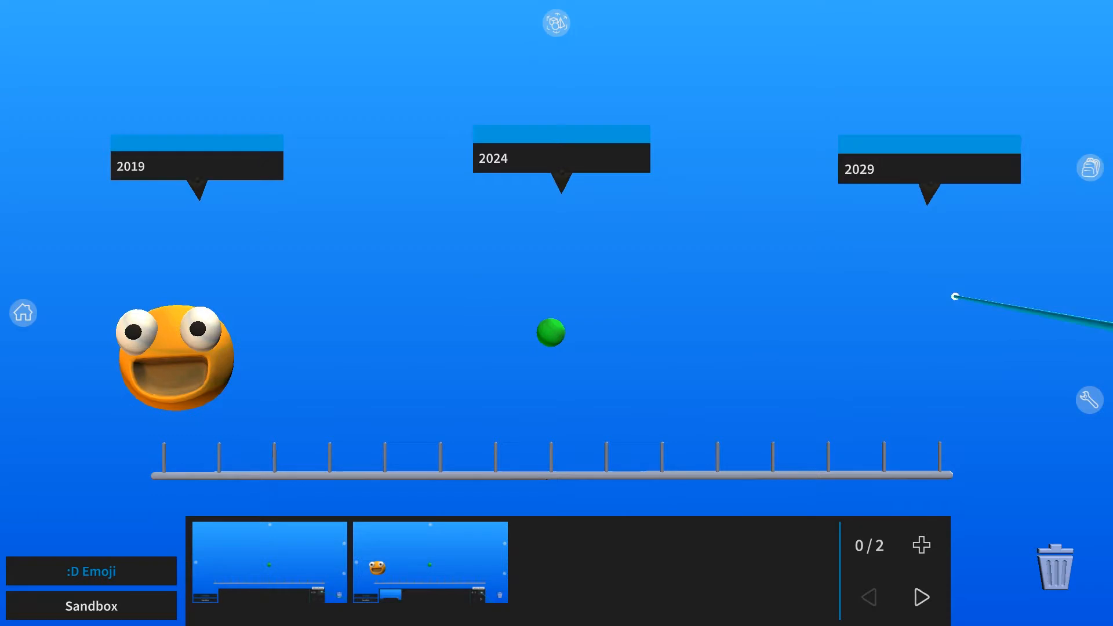
pyautogui.click(928, 545)
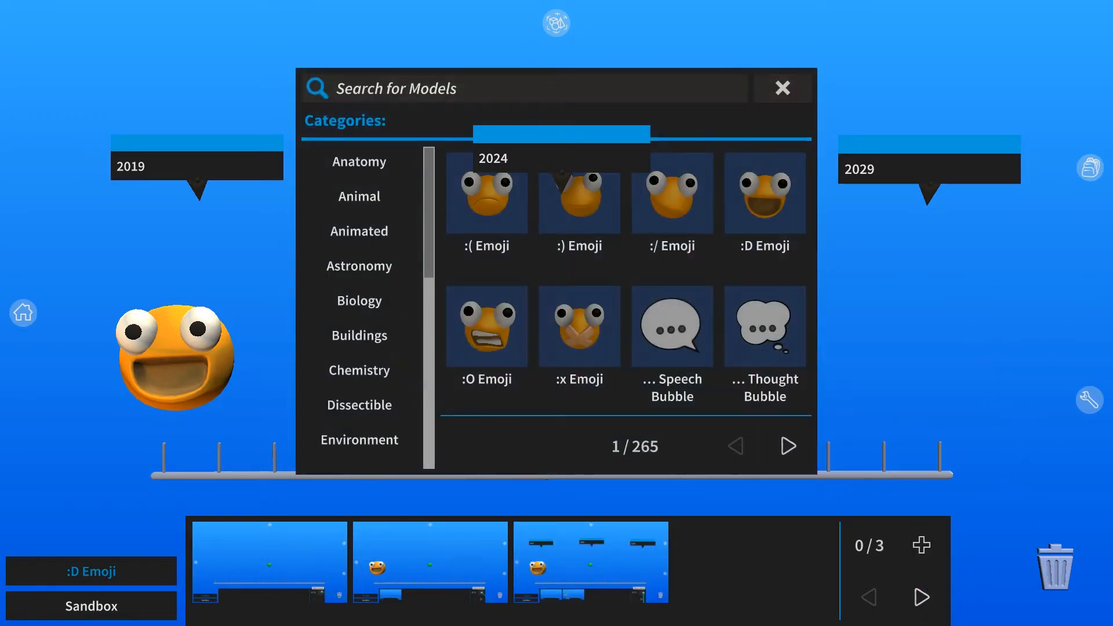
# Search the model library for "diorama" and insert the Mountain Range Diorama
pyautogui.click(426, 86)
pyautogui.write('diorama')
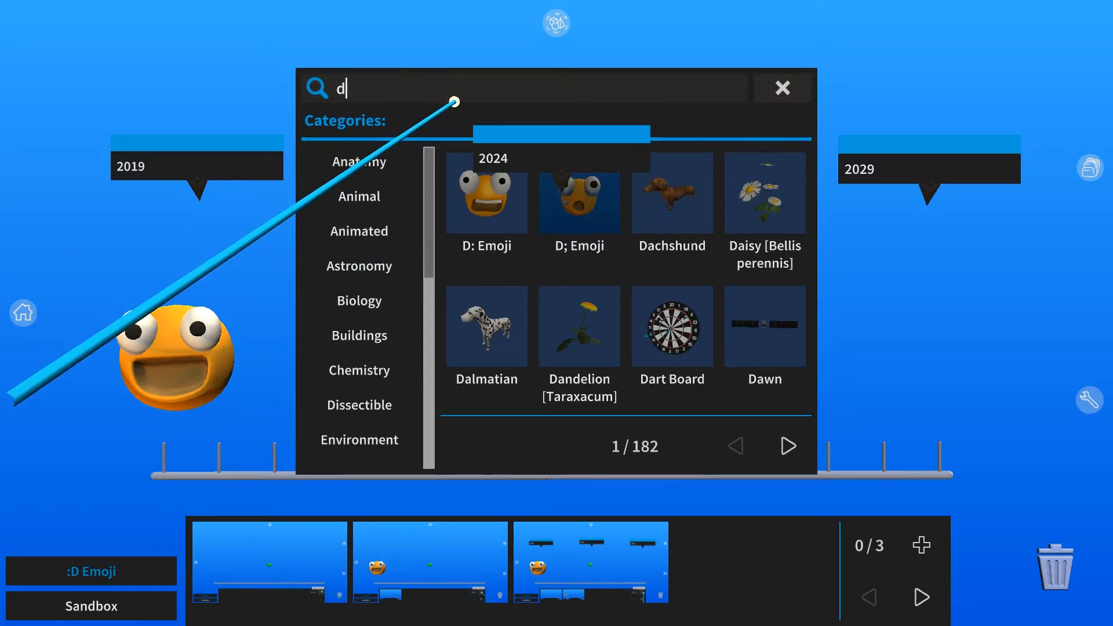
pyautogui.click(788, 446)
pyautogui.click(787, 445)
pyautogui.moveTo(580, 328); pyautogui.dragTo(887, 269)
pyautogui.click(784, 90)
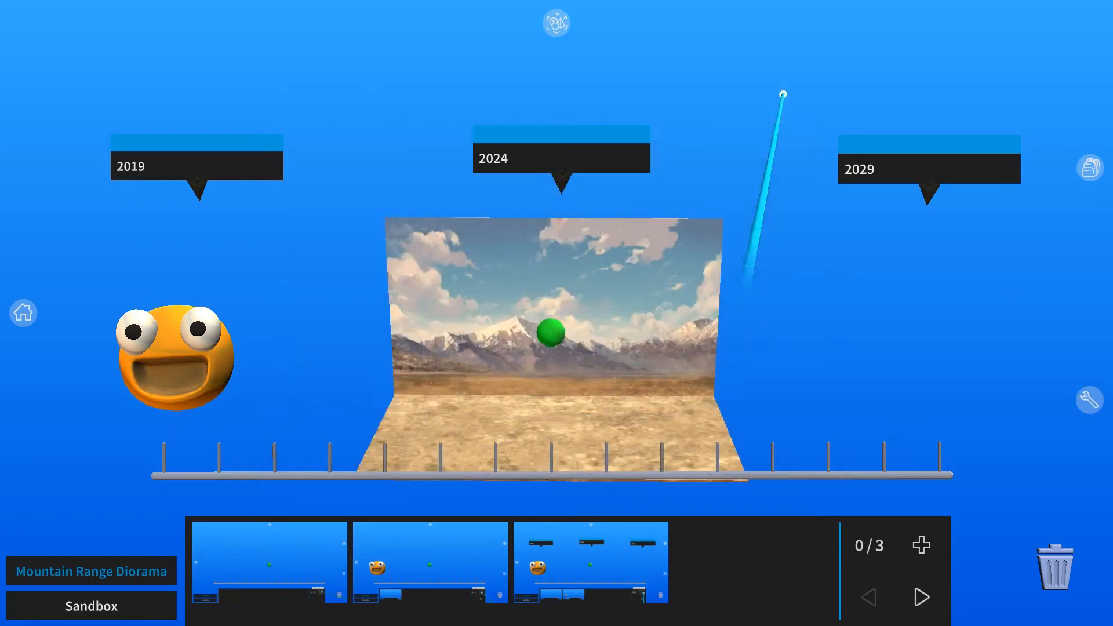
# Enlarge the mountain diorama into a backdrop behind the timeline and add a fourth scene
pyautogui.moveTo(757, 267); pyautogui.dragTo(740, 81)
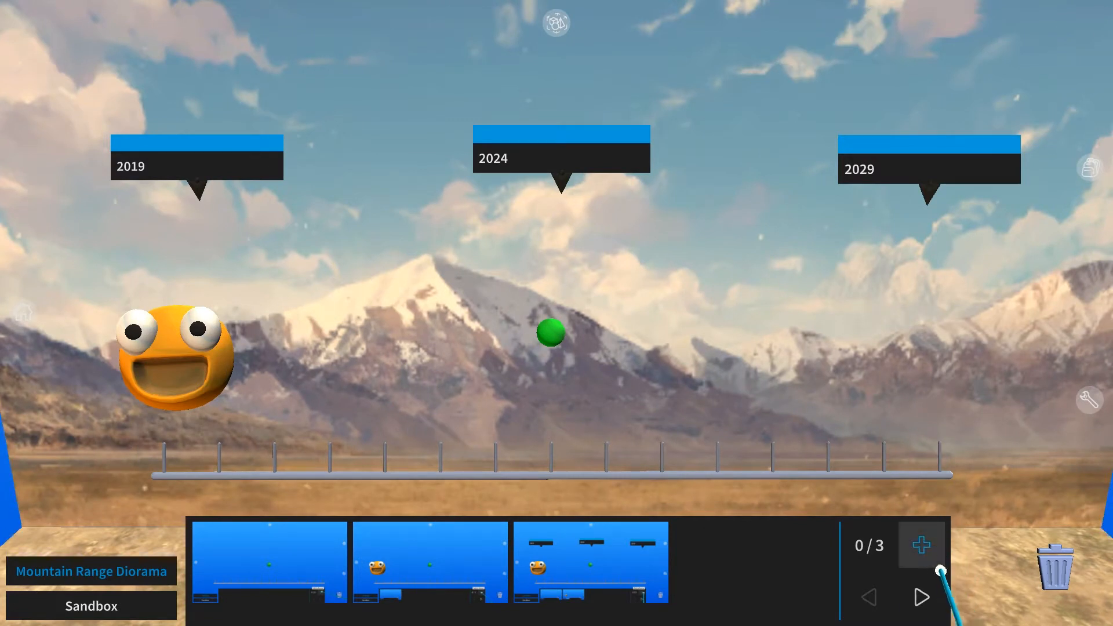
pyautogui.click(923, 546)
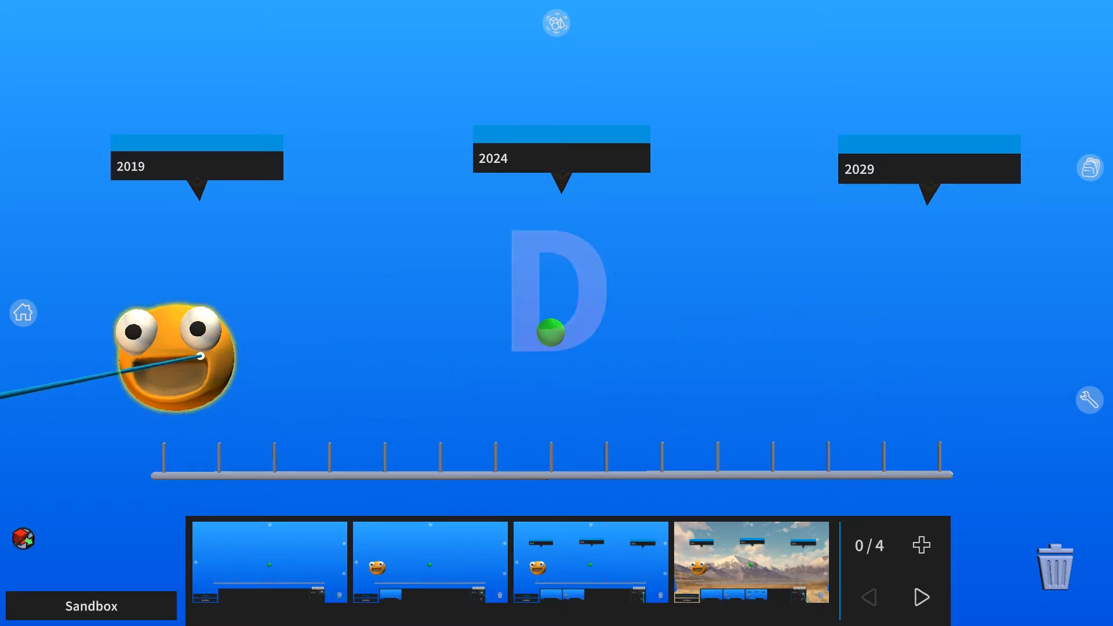
# Place a duplicate of the :D Emoji beneath the 2024 note and add a fifth scene
pyautogui.moveTo(198, 352)
pyautogui.mouseDown()
pyautogui.moveTo(442, 356)
pyautogui.moveTo(593, 373)
pyautogui.moveTo(569, 379)
pyautogui.mouseUp()
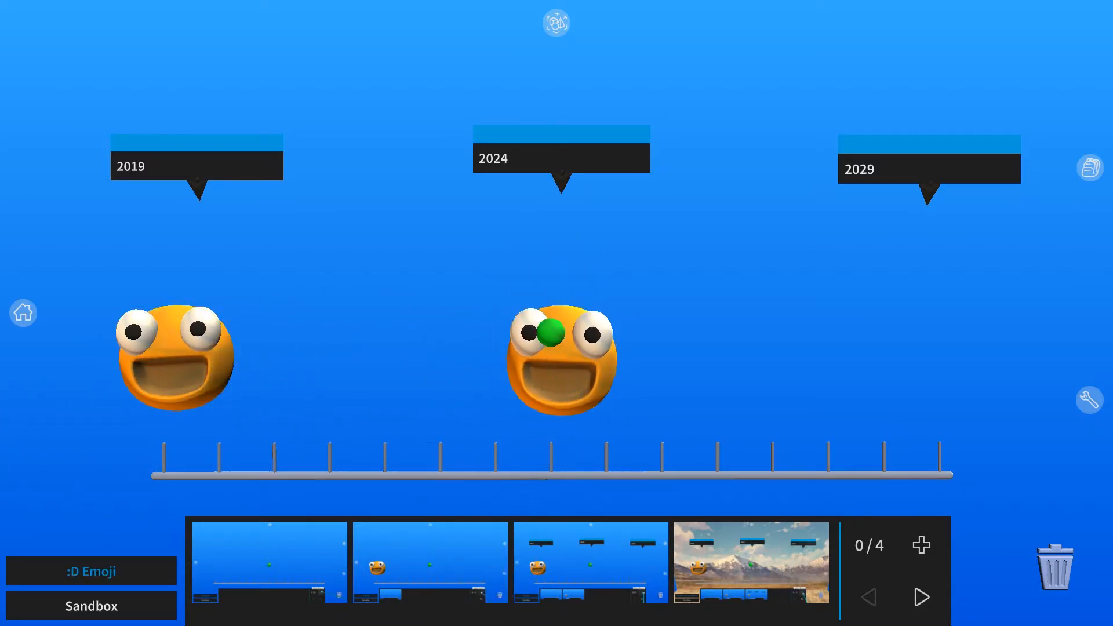
pyautogui.click(922, 546)
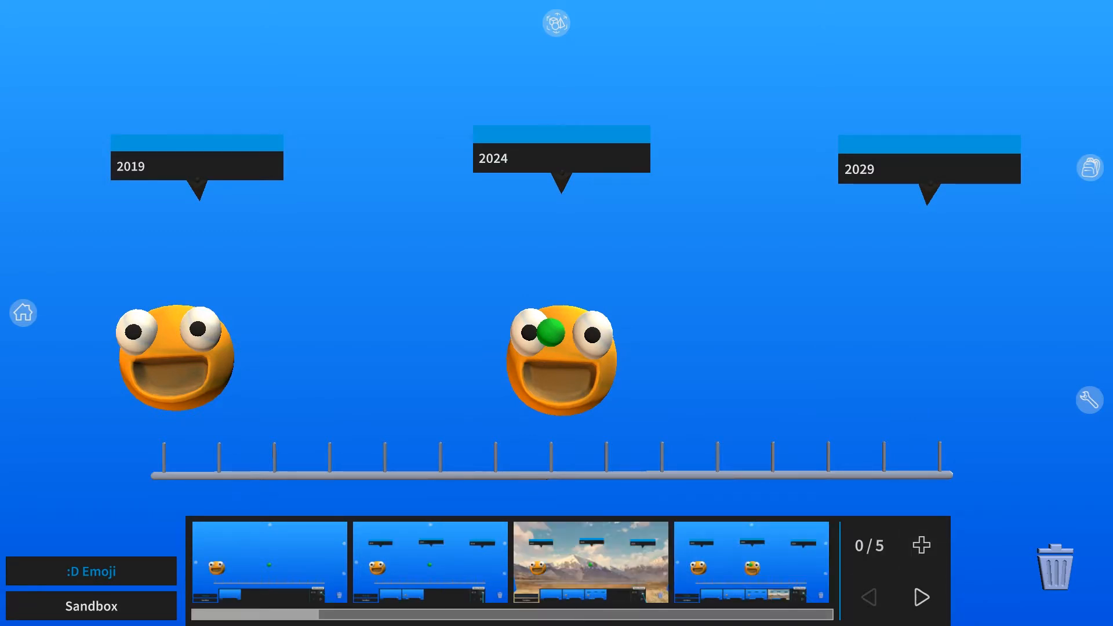
# Filter the model library by the Dissectible category and insert the Audi R8 model
pyautogui.press('m')
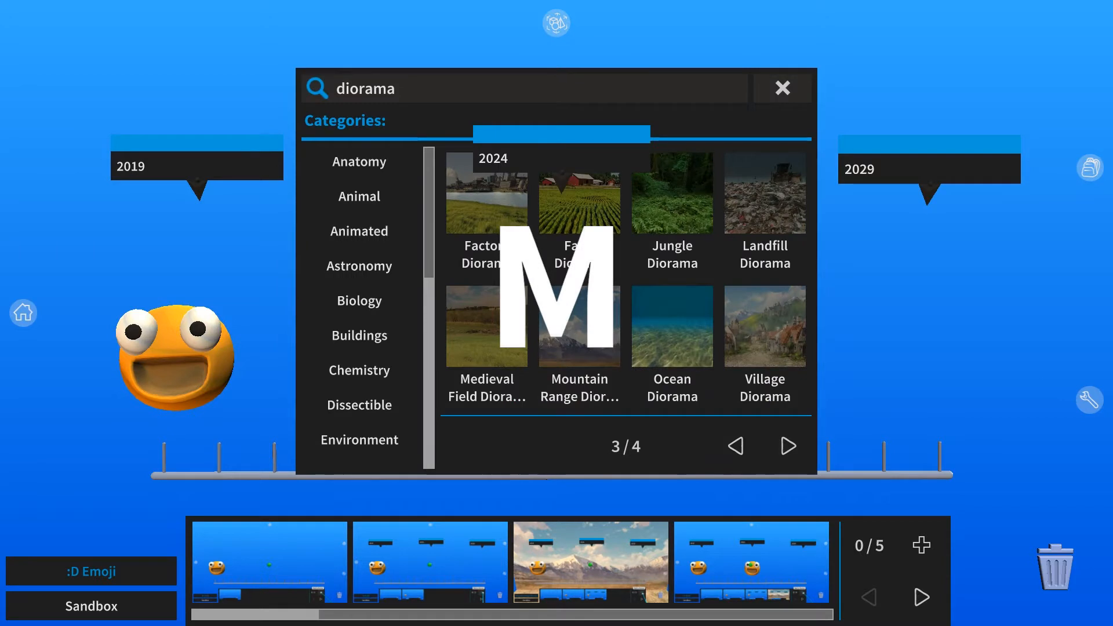
pyautogui.doubleClick(328, 88)
pyautogui.press('BackSpace')
pyautogui.click(406, 404)
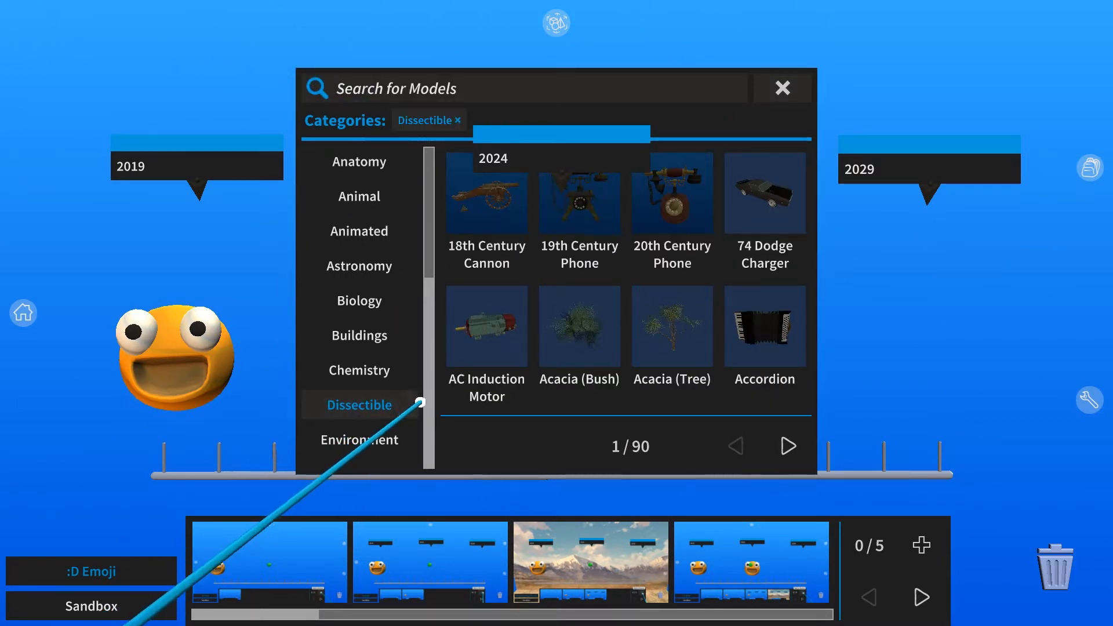
pyautogui.click(777, 448)
pyautogui.click(777, 448)
pyautogui.click(769, 440)
pyautogui.click(777, 447)
pyautogui.click(777, 447)
pyautogui.moveTo(765, 327); pyautogui.dragTo(962, 331)
pyautogui.click(784, 89)
# Position the Audi R8 just right of the middle emoji above the timeline and add a sixth scene
pyautogui.moveTo(707, 430); pyautogui.dragTo(651, 325)
pyautogui.moveTo(610, 374); pyautogui.dragTo(635, 377)
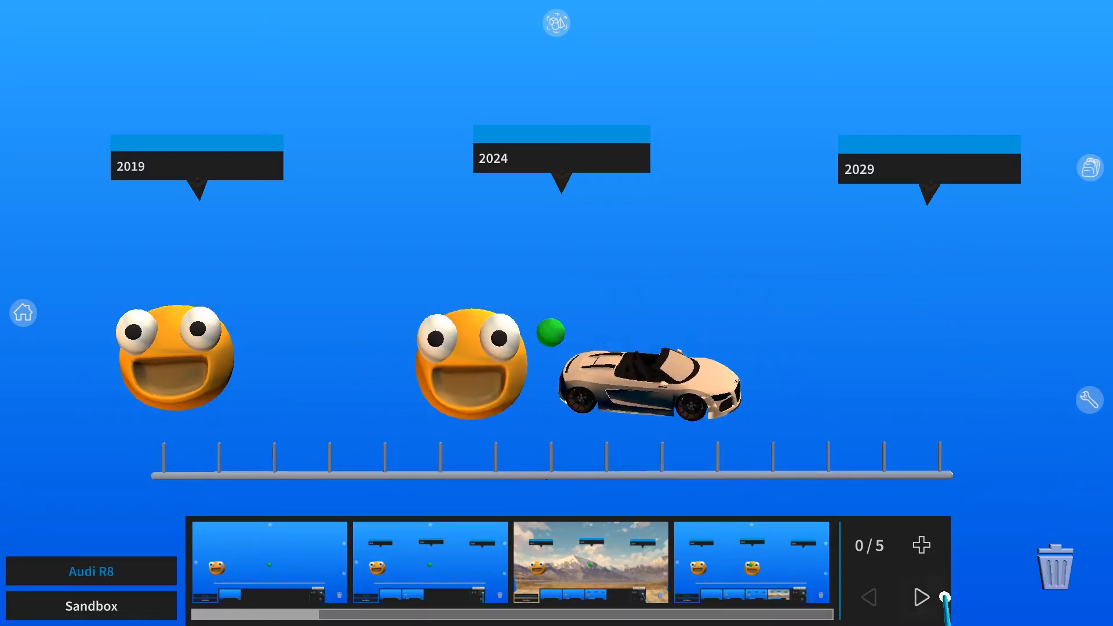
pyautogui.click(933, 538)
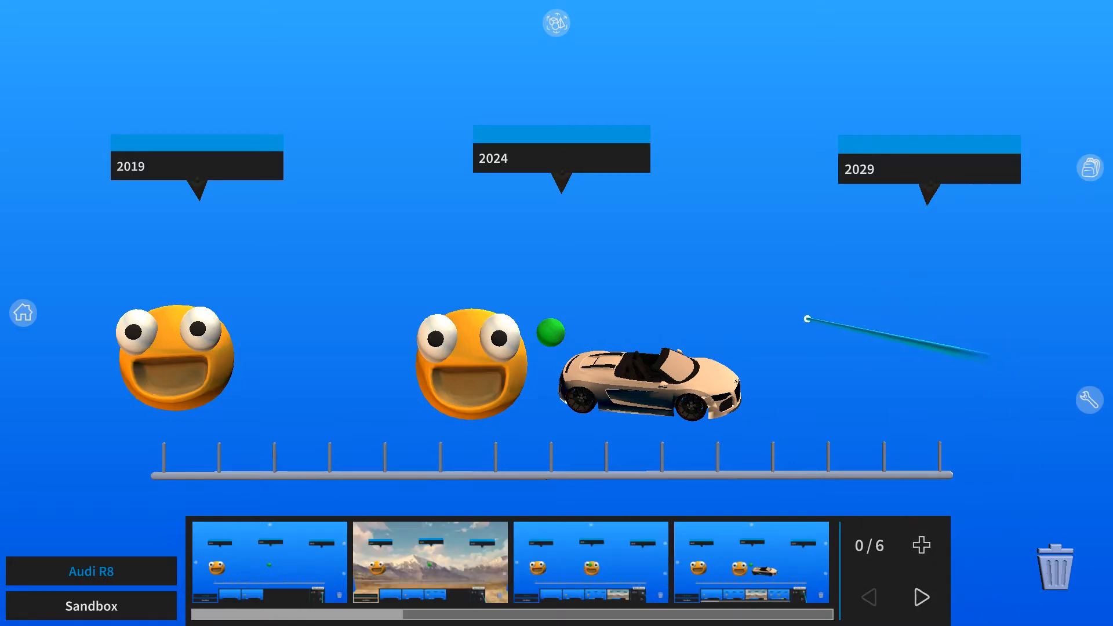
# Dissect the Audi R8 by pulling its hood, interior, body and door away from the car
pyautogui.press('space')
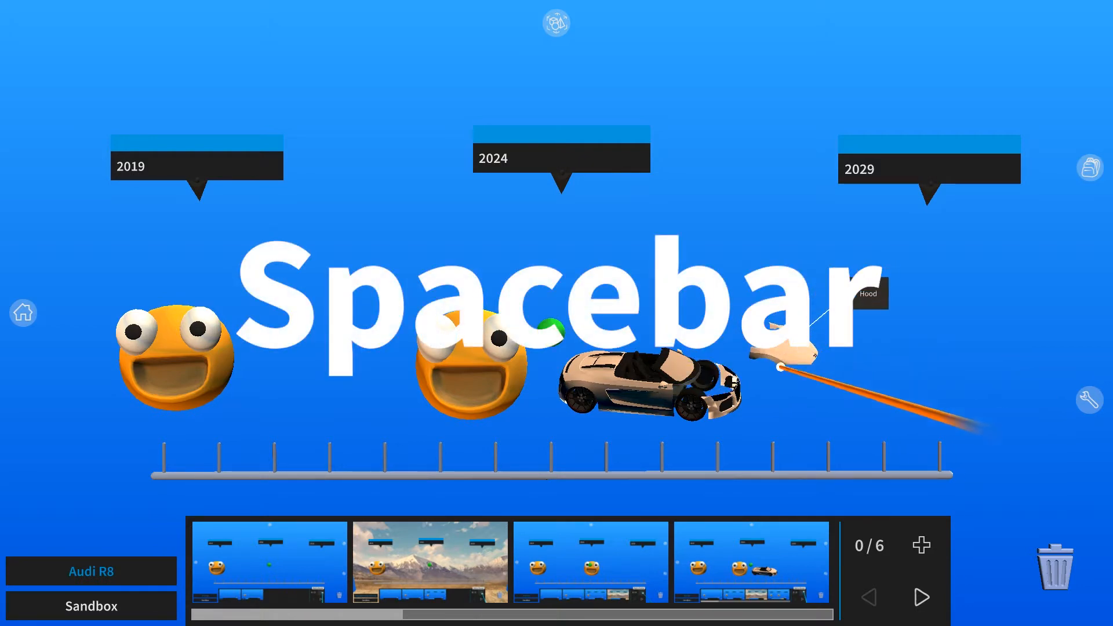
pyautogui.moveTo(680, 373); pyautogui.dragTo(631, 262)
pyautogui.moveTo(601, 383); pyautogui.dragTo(545, 292)
pyautogui.moveTo(646, 398); pyautogui.dragTo(899, 386)
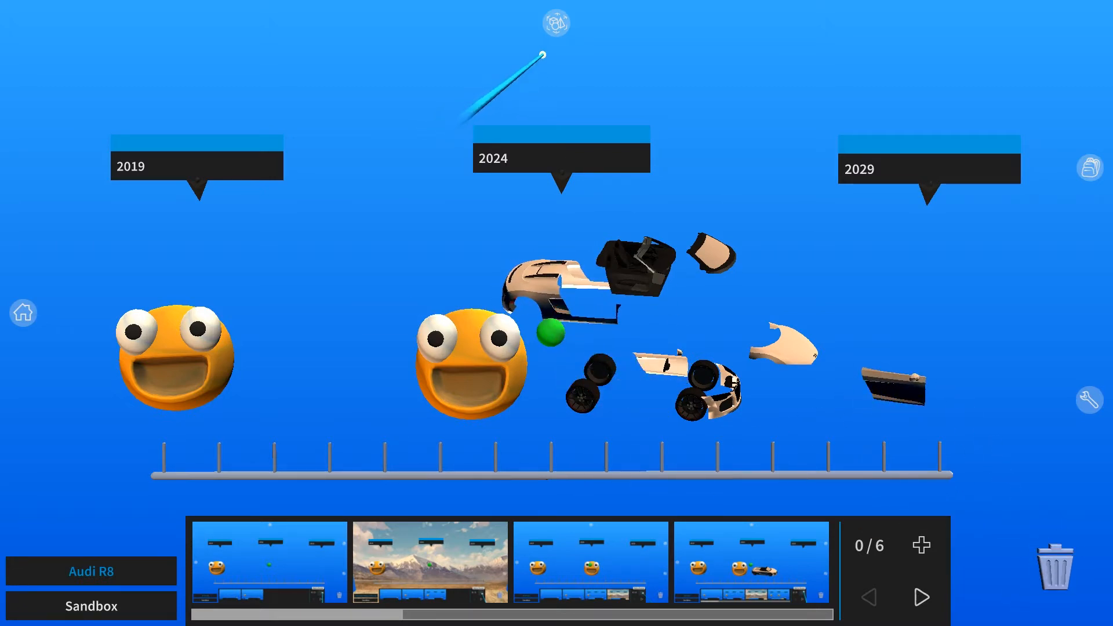
# Reassemble the dissected Audi R8
pyautogui.click(554, 30)
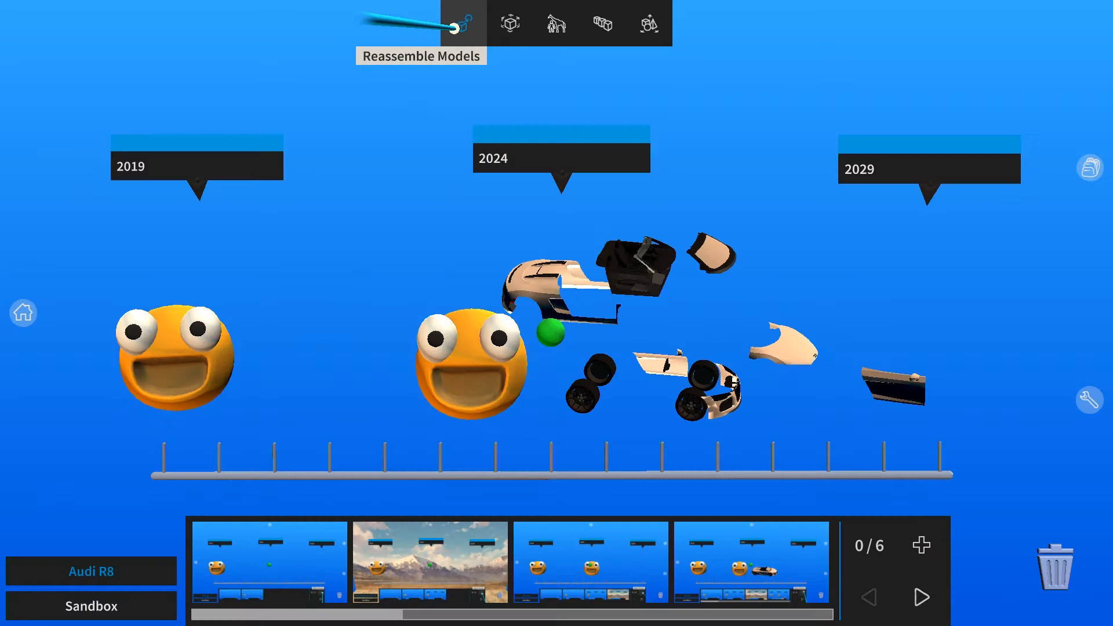
pyautogui.click(390, 42)
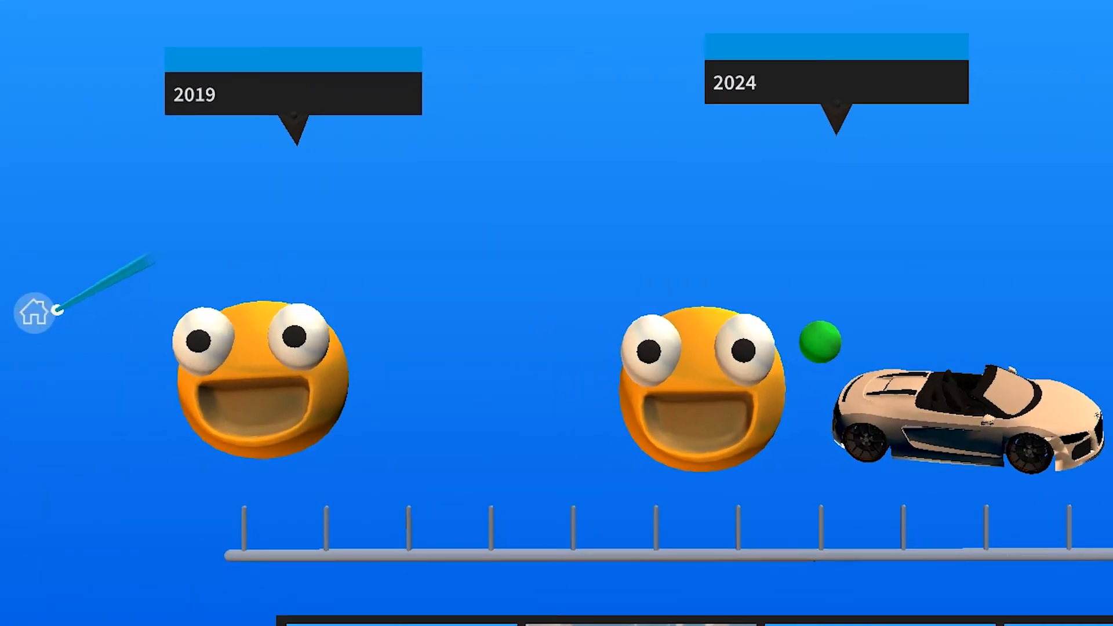
# Show all part labels on the Audi R8 and hide them again
pyautogui.click(55, 315)
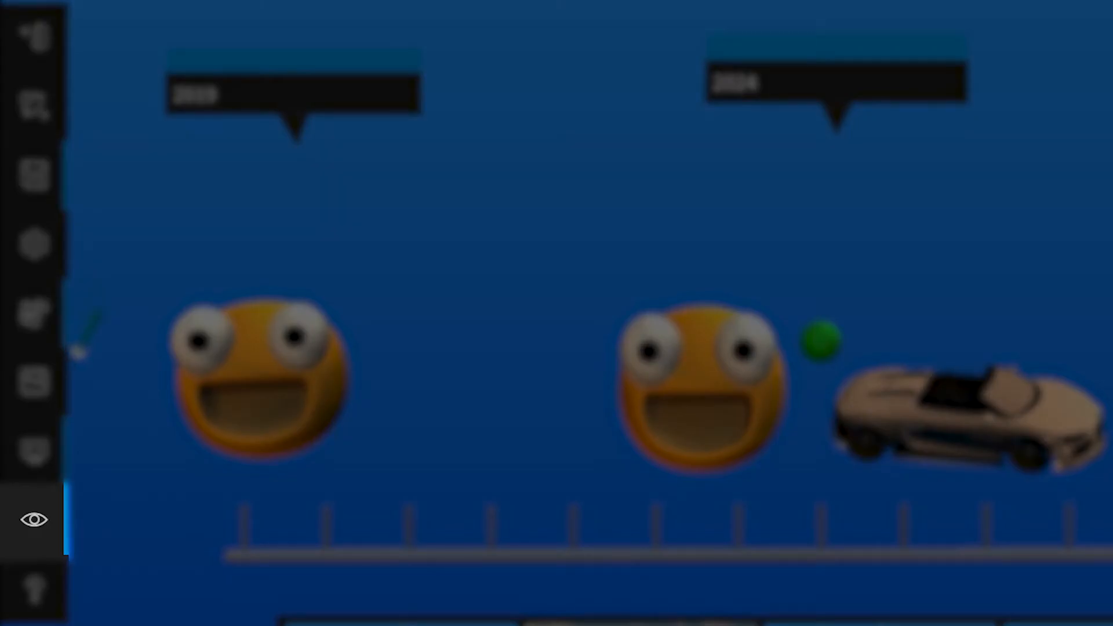
pyautogui.click(65, 509)
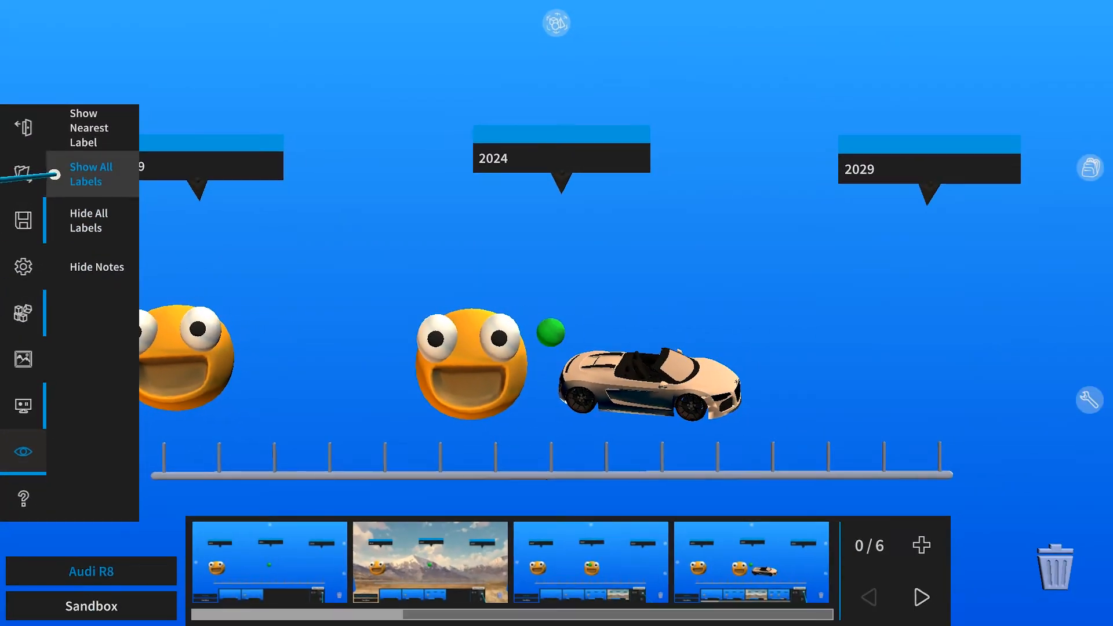
pyautogui.click(134, 107)
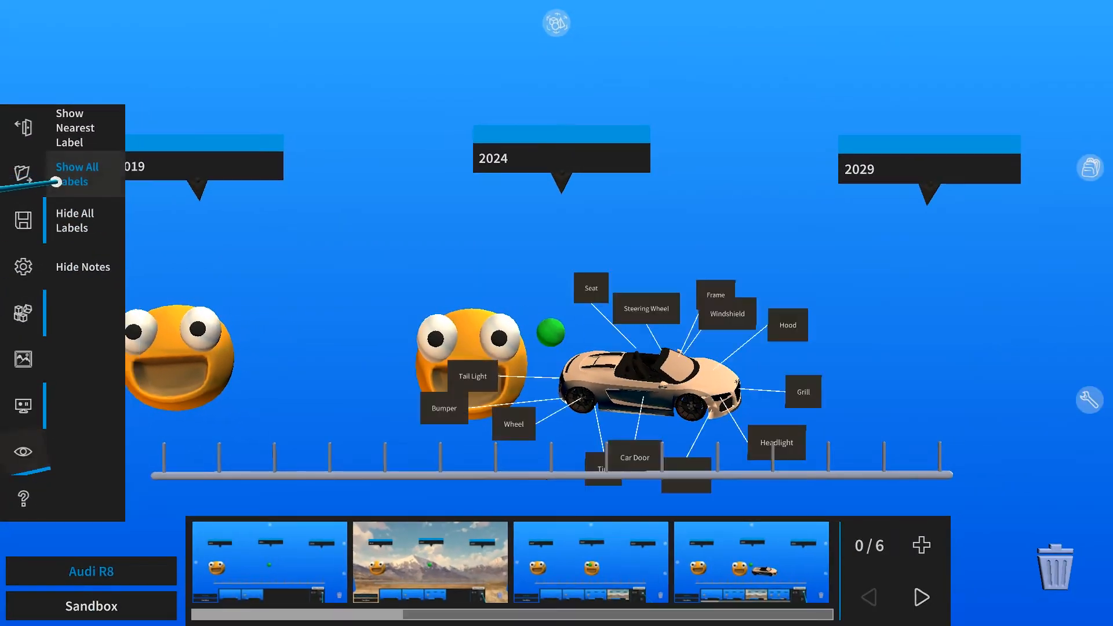
pyautogui.click(30, 452)
pyautogui.click(61, 224)
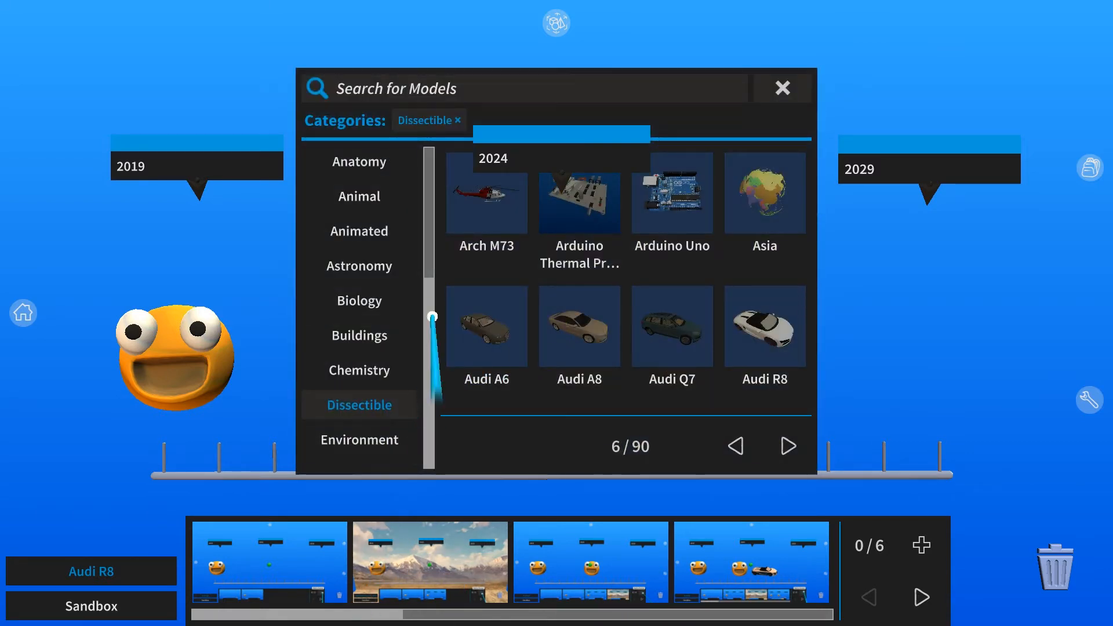
# Filter the model library by Animated instead of Dissectible and place the Anglerfish (Female) with Attached Male model beneath the 2029 note
pyautogui.click(461, 116)
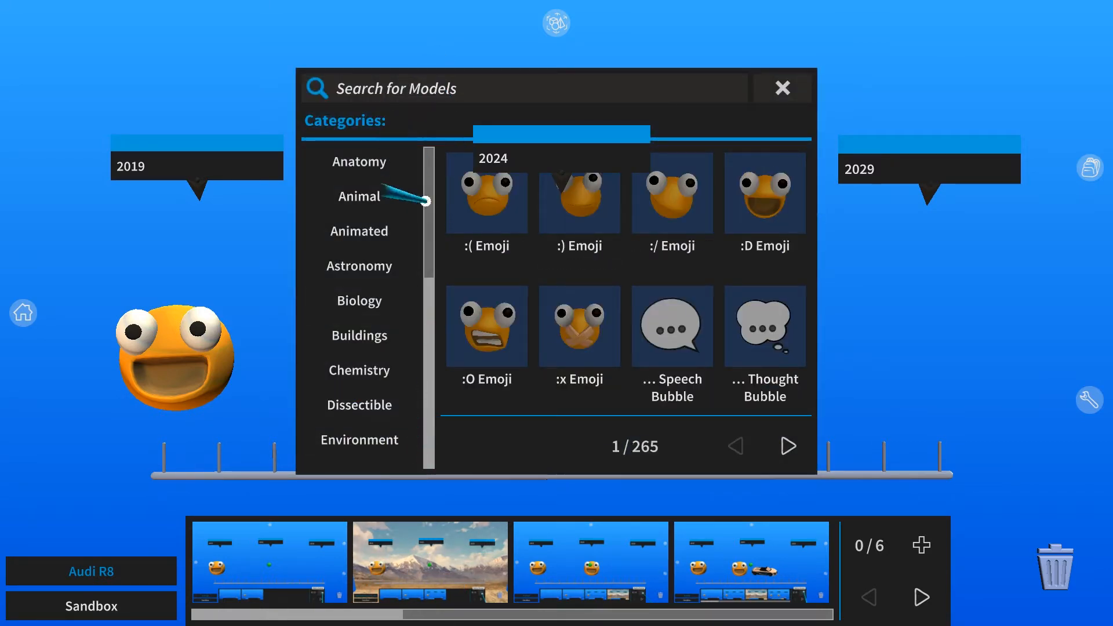
pyautogui.click(407, 232)
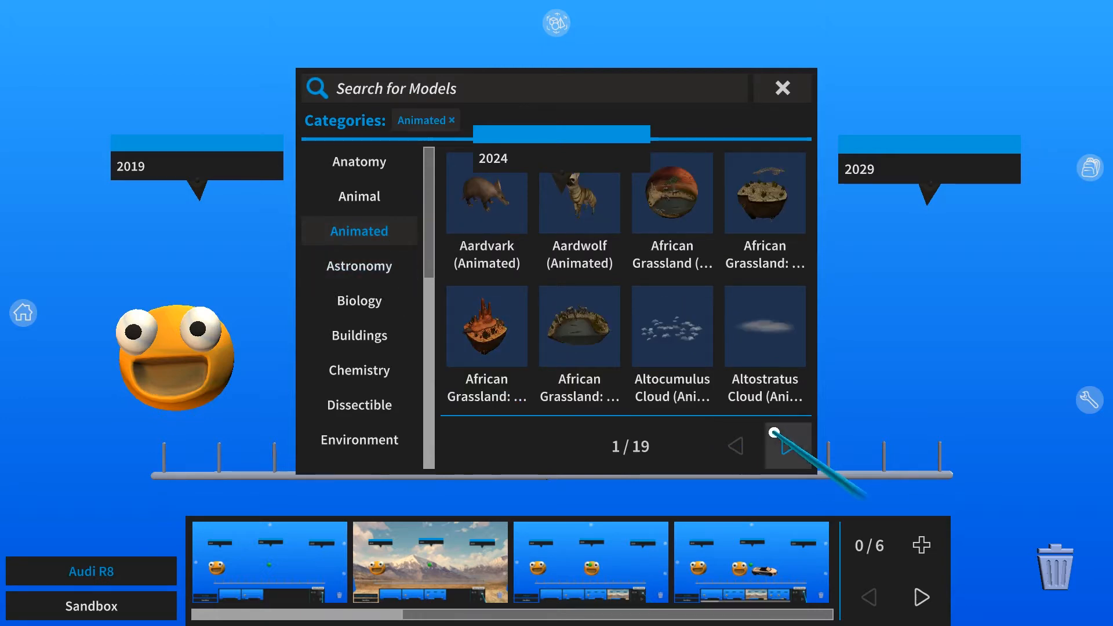
pyautogui.click(788, 446)
pyautogui.click(753, 218)
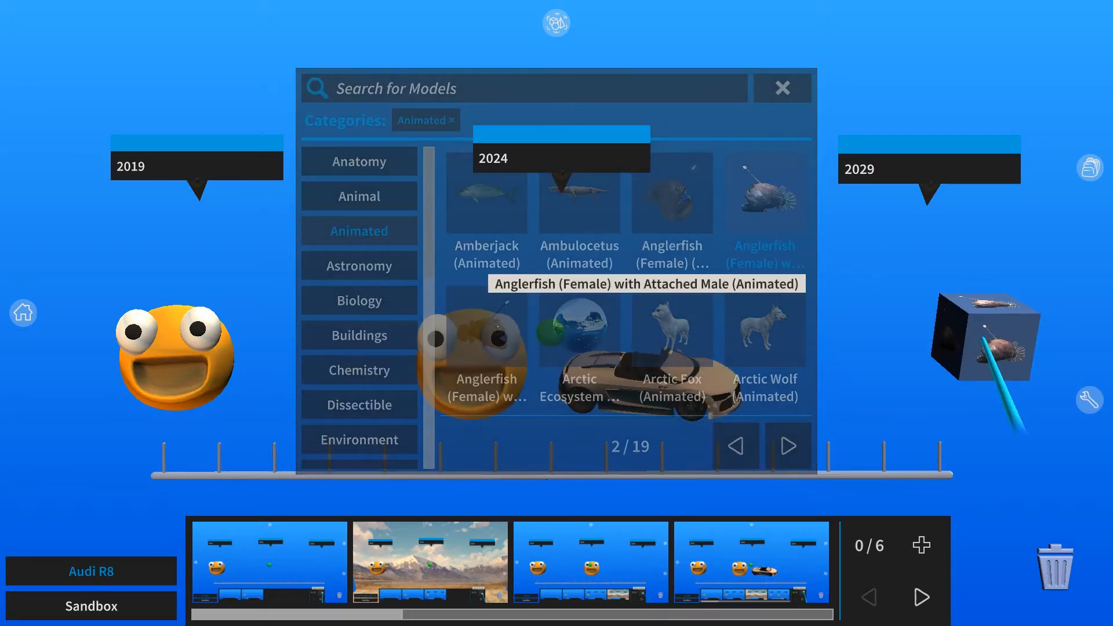
pyautogui.click(783, 88)
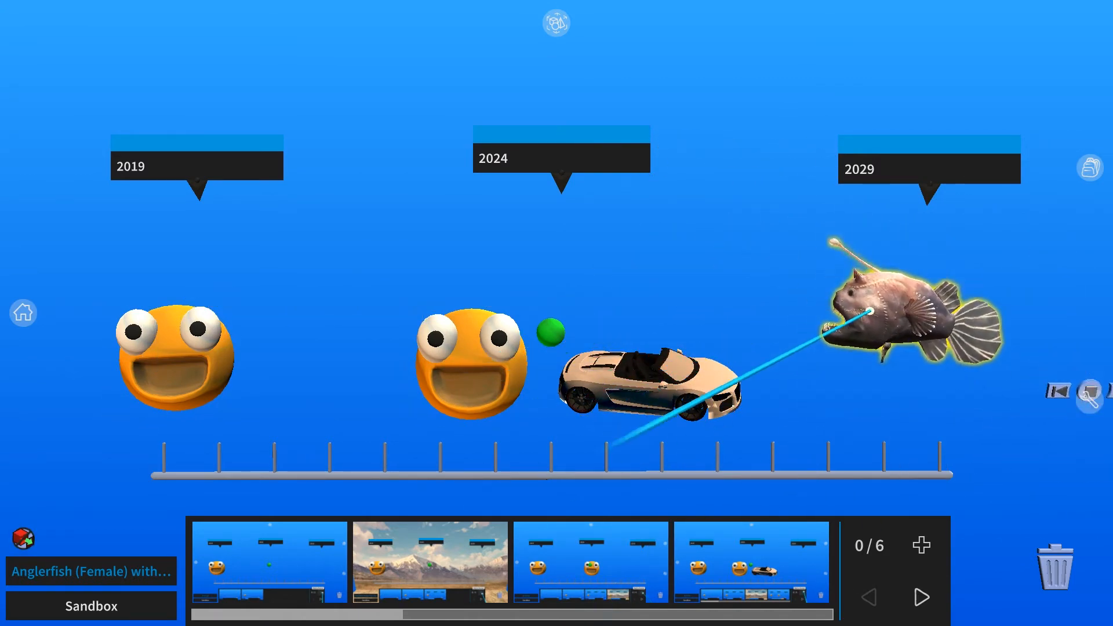
# Add a note reading "I added this model because I like fish!" above the car and attach it to the anglerfish's head
pyautogui.rightClick(739, 347)
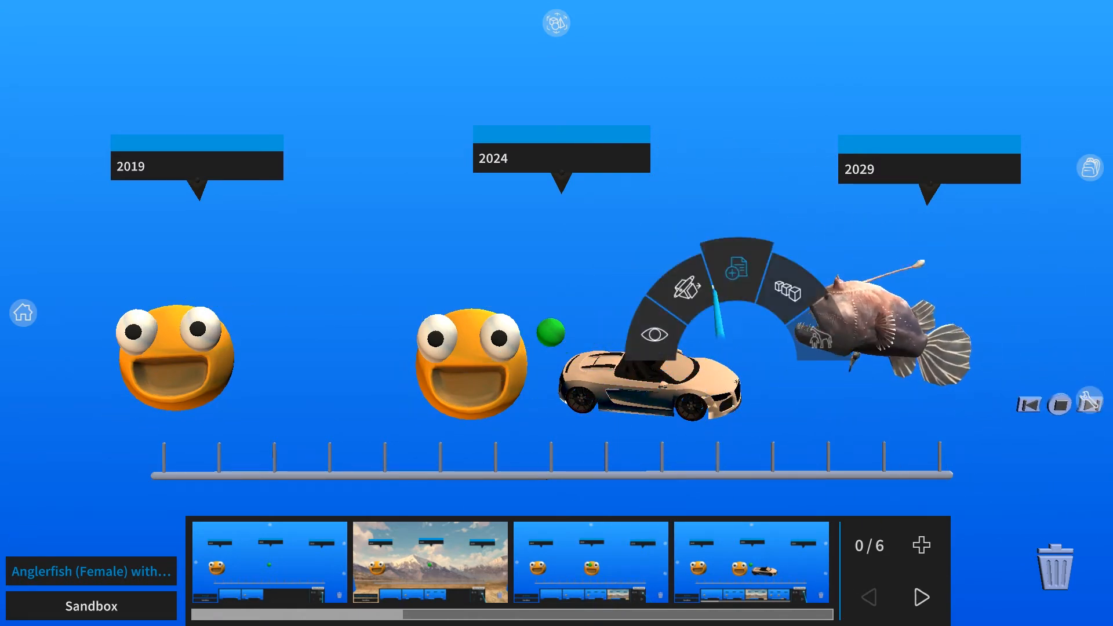
pyautogui.click(740, 272)
pyautogui.write('I added this mod')
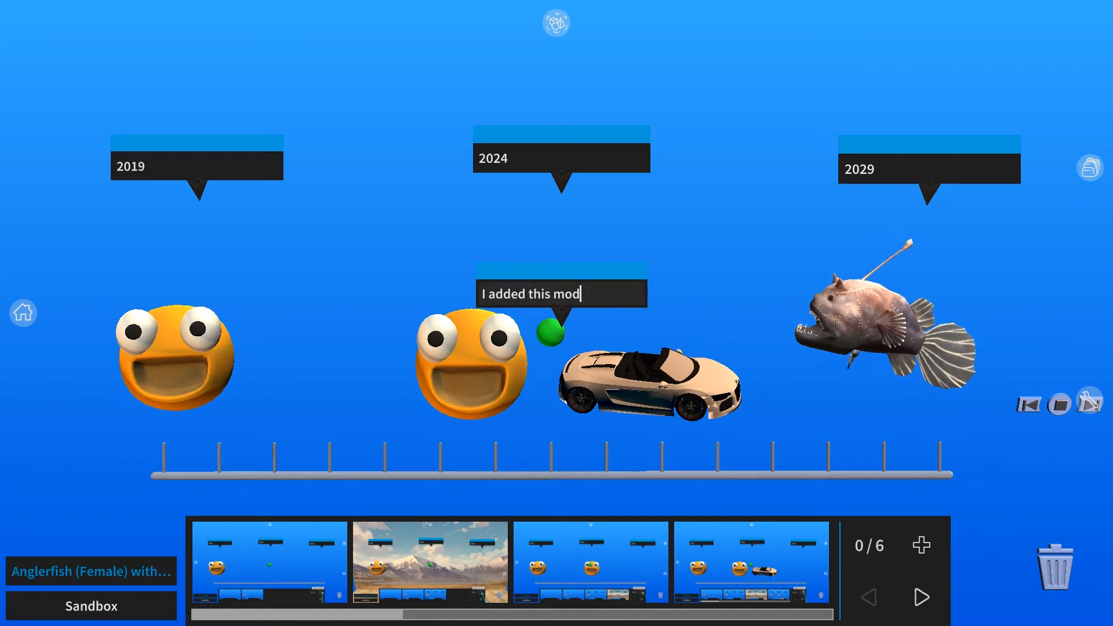
pyautogui.write('el because I like fish!')
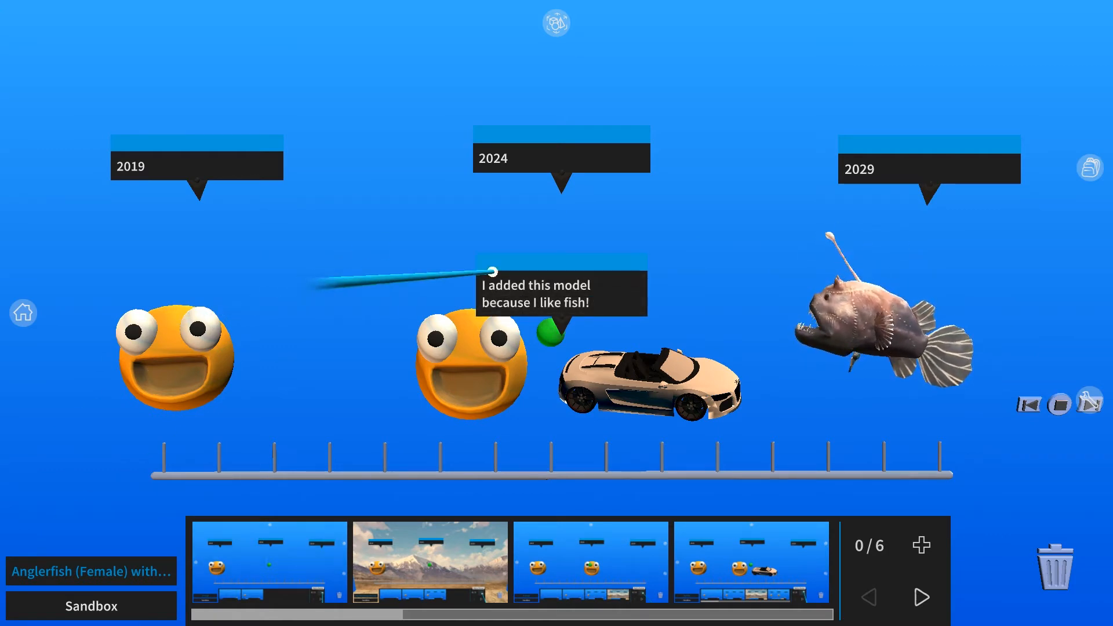
pyautogui.moveTo(492, 263); pyautogui.dragTo(698, 47)
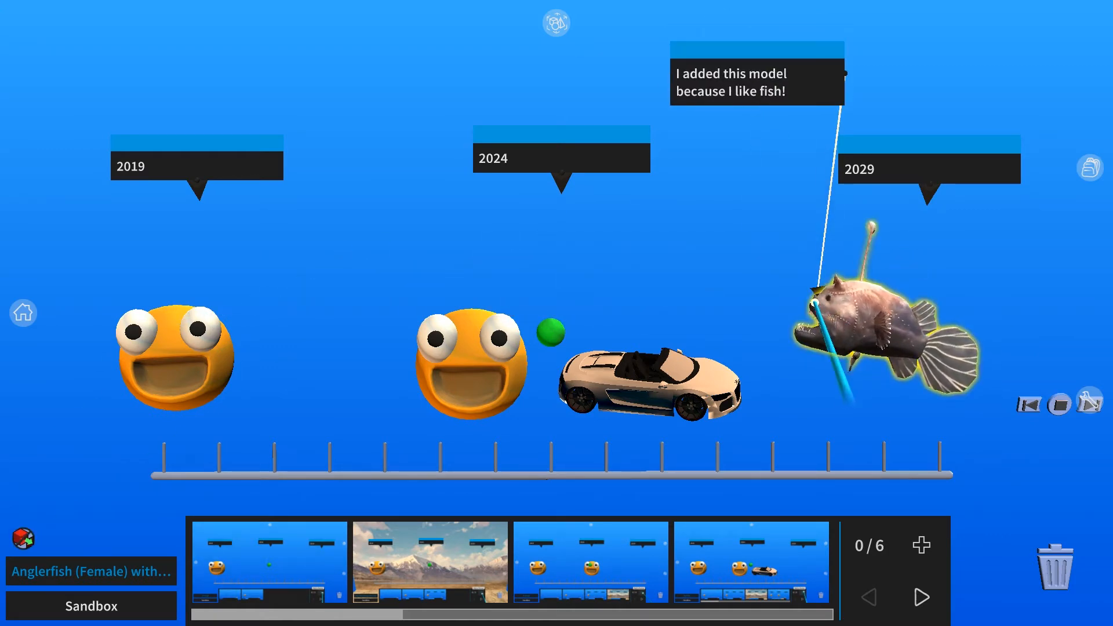
# Toggle the anglerfish's animation playback and add a seventh scene
pyautogui.click(1059, 406)
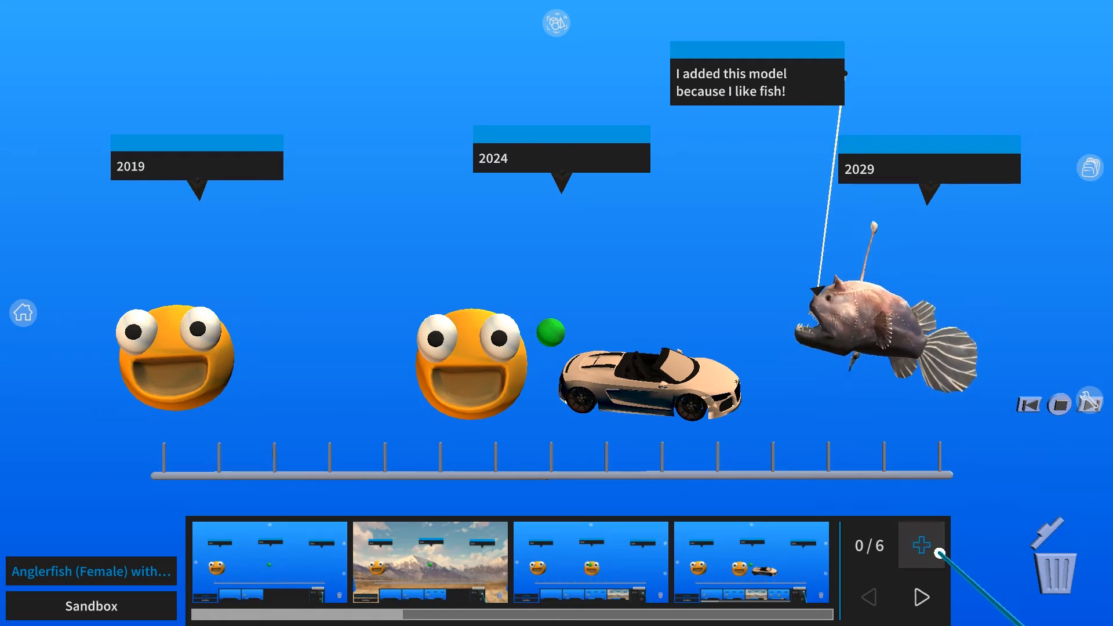
pyautogui.click(922, 545)
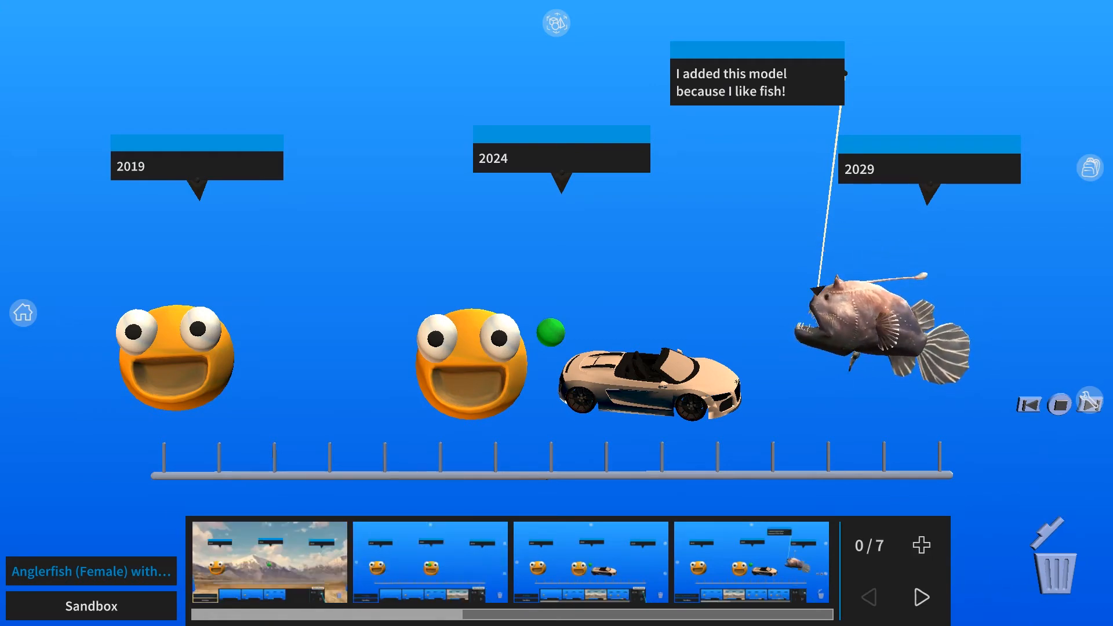
# Play through the tour from the first scene to the seventh
pyautogui.click(922, 598)
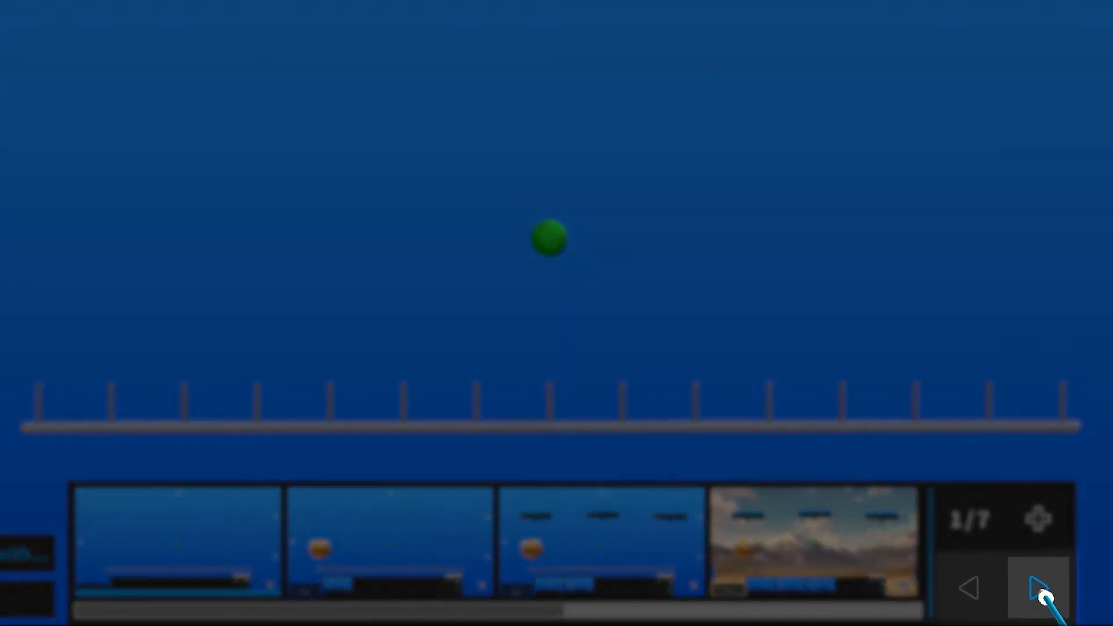
pyautogui.click(1037, 588)
pyautogui.click(1037, 588)
pyautogui.click(921, 598)
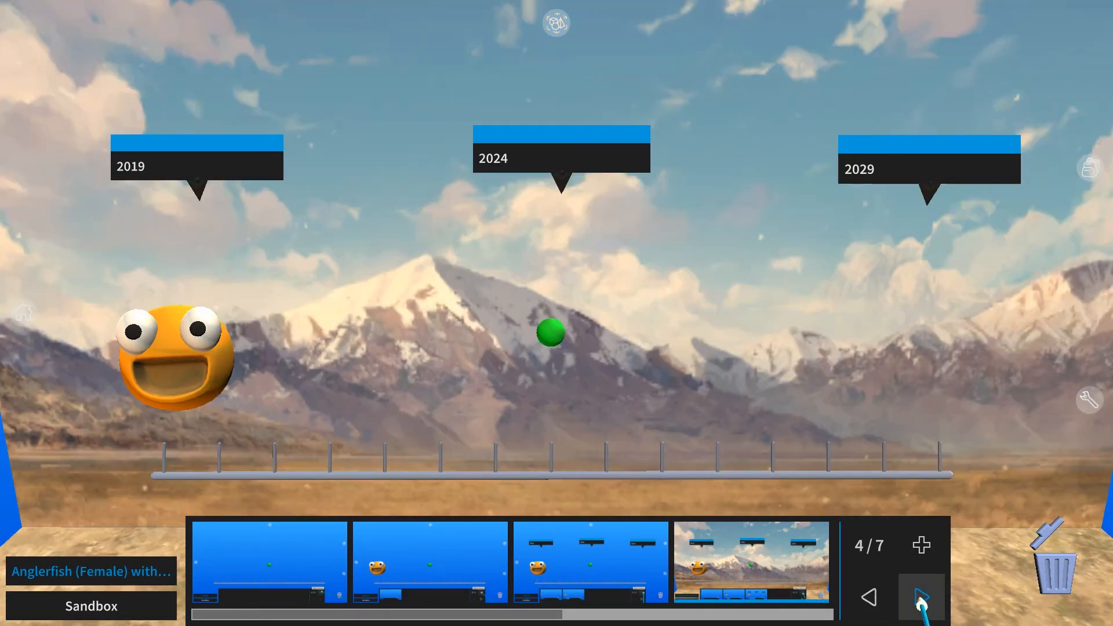
pyautogui.click(921, 598)
pyautogui.click(922, 594)
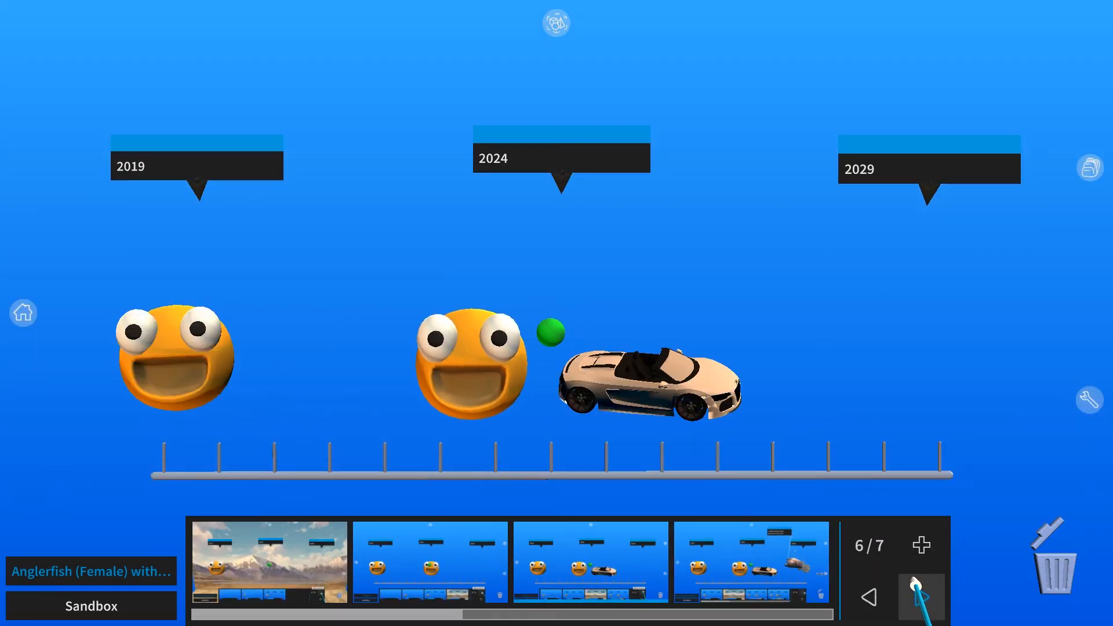
pyautogui.click(922, 594)
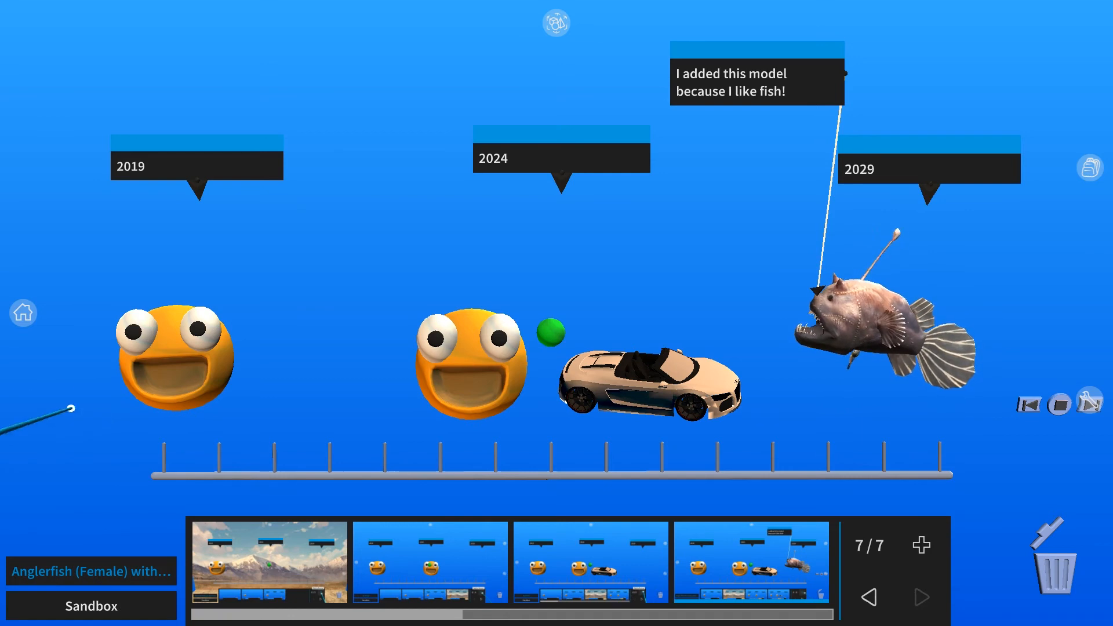
# Save the activity to the Desktop under a new name made of the author's first name and "Awesome Tour"
pyautogui.click(45, 311)
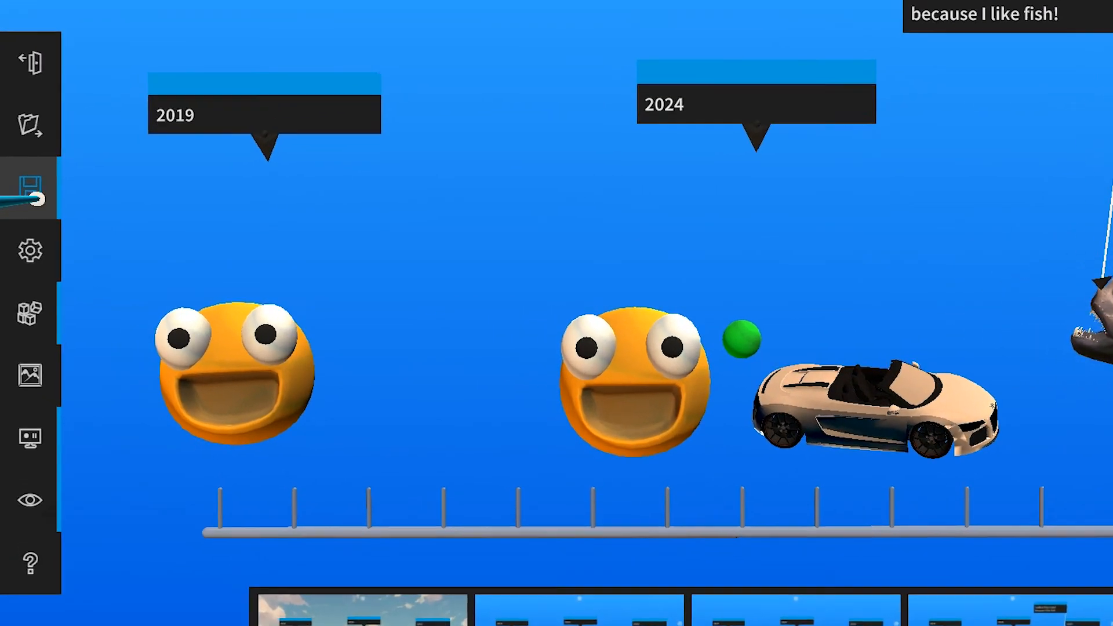
pyautogui.click(24, 224)
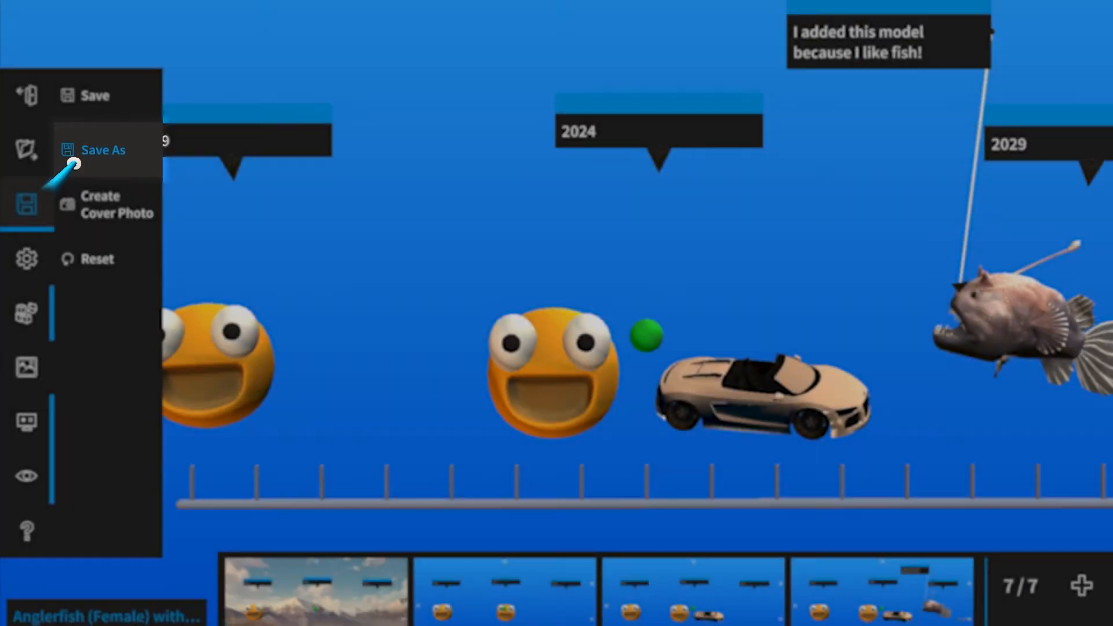
pyautogui.click(92, 124)
pyautogui.moveTo(502, 246); pyautogui.dragTo(429, 239)
pyautogui.write("ara's Awesome Tour")
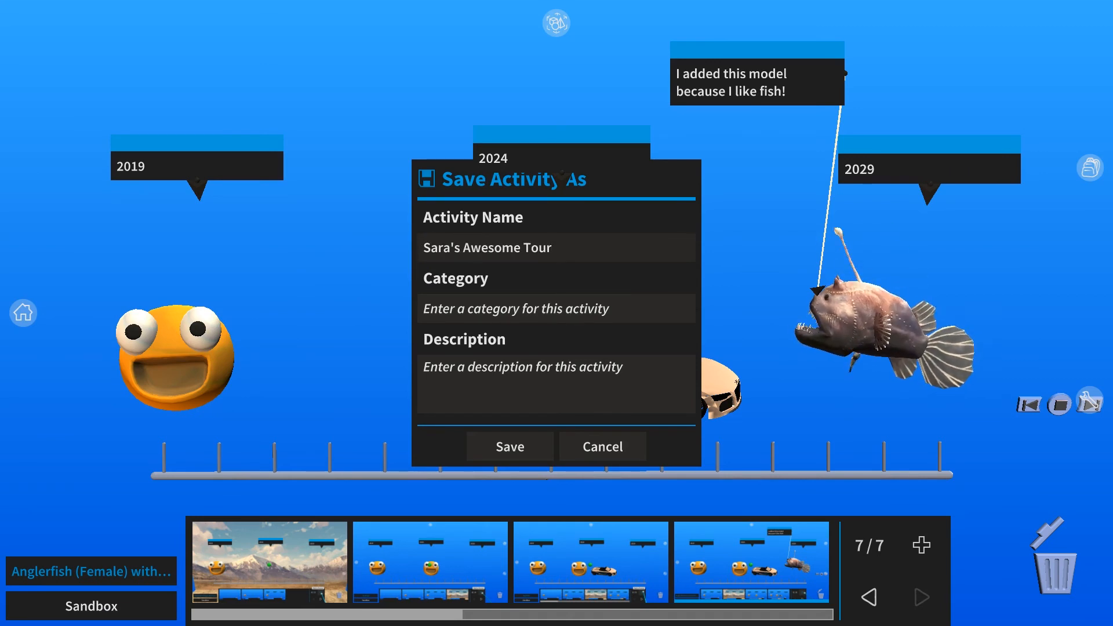
pyautogui.click(505, 458)
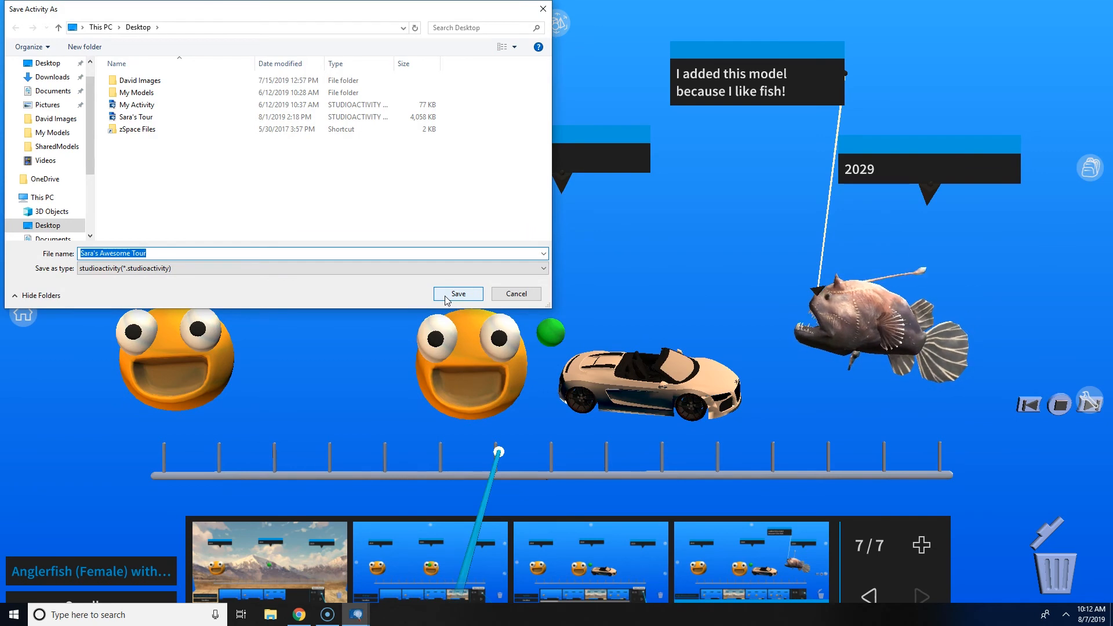
pyautogui.click(457, 294)
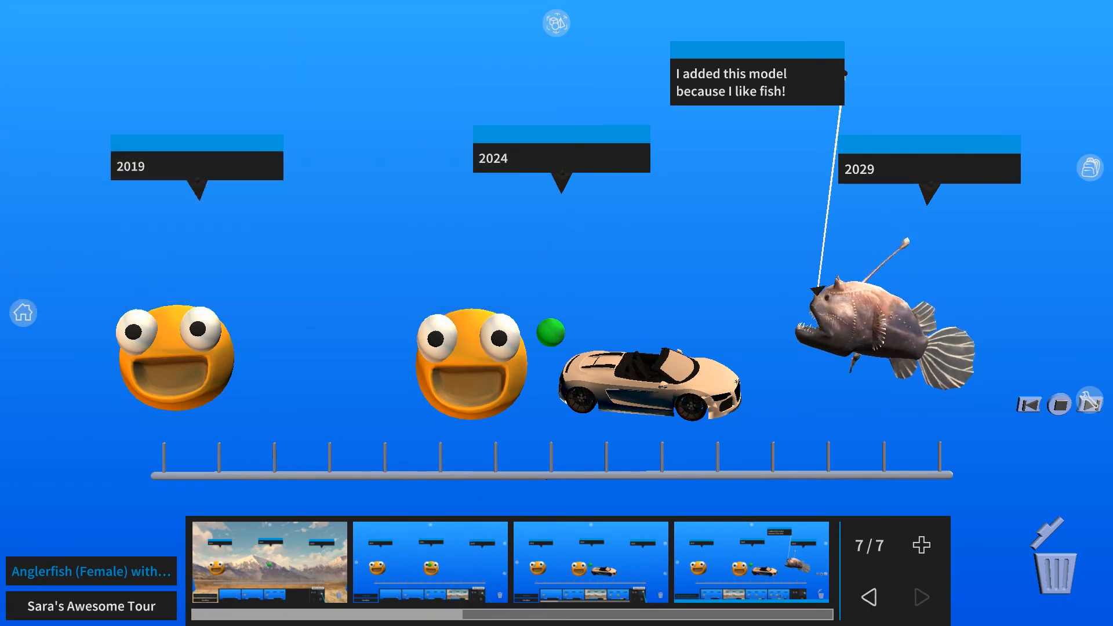
# Open the main activity options
pyautogui.click(43, 314)
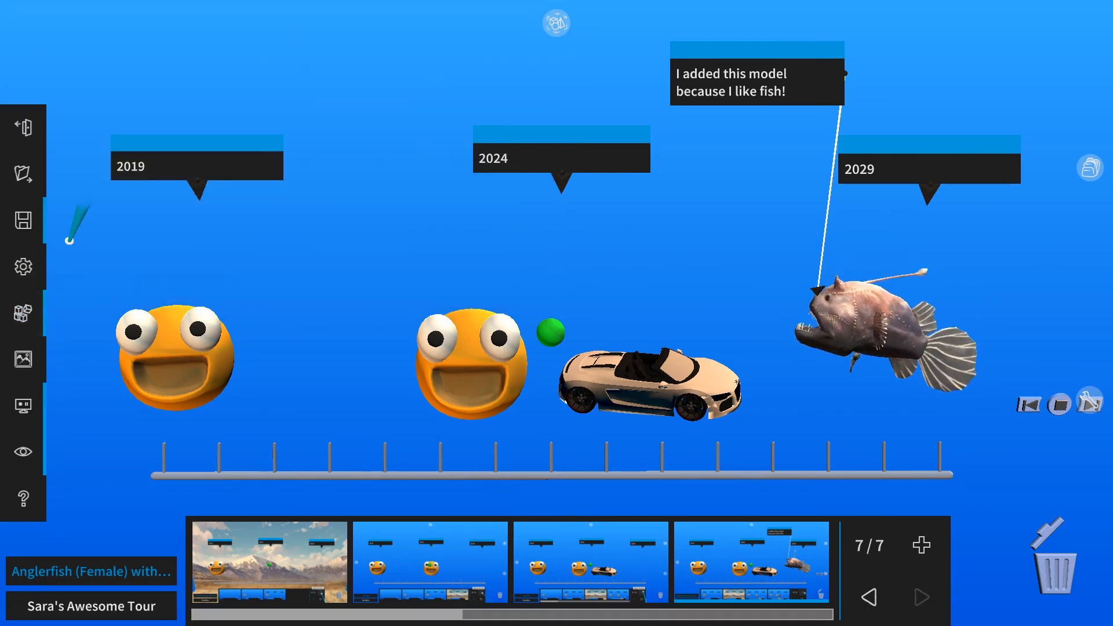